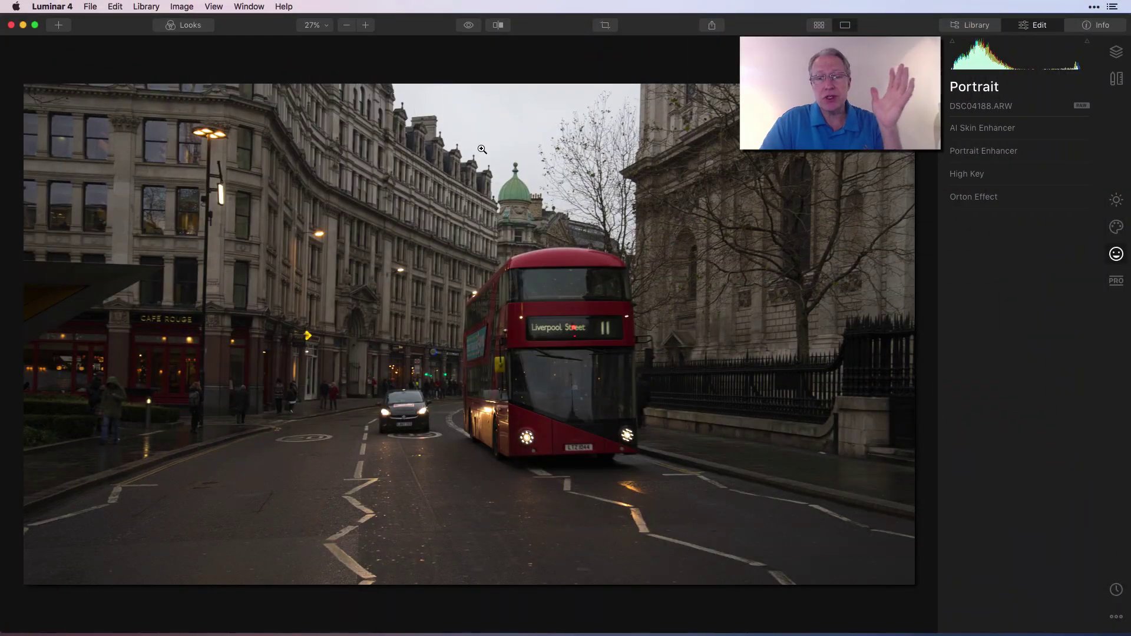
- Show the Looks presets, switch to the Essentials collection and apply the Haze Removal look to the street photo
left_click(189, 29)
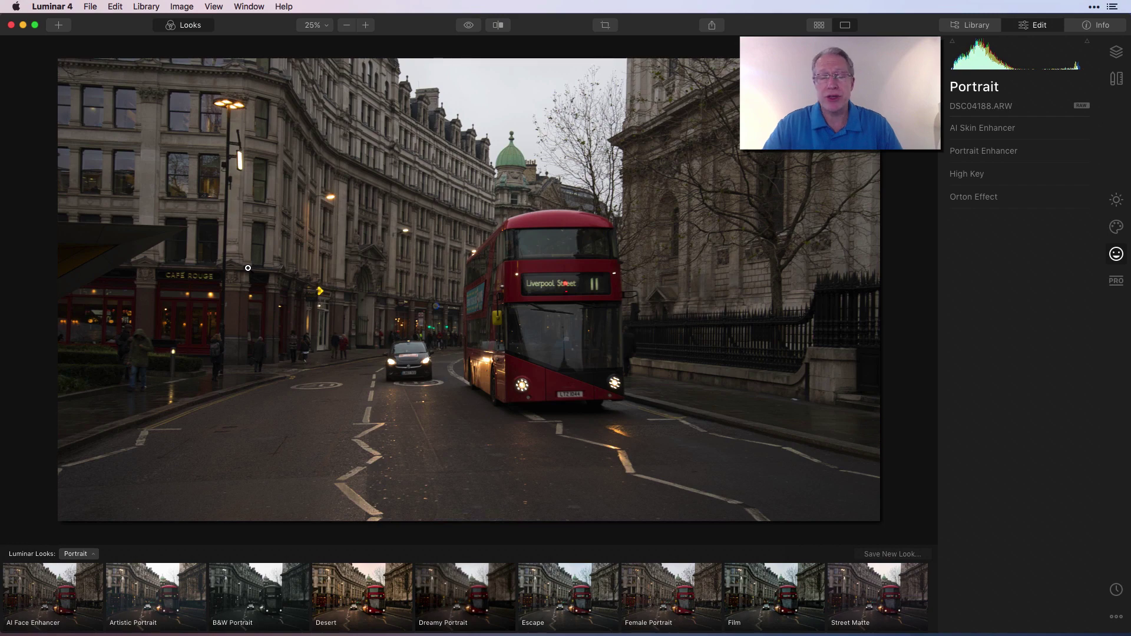
left_click(79, 554)
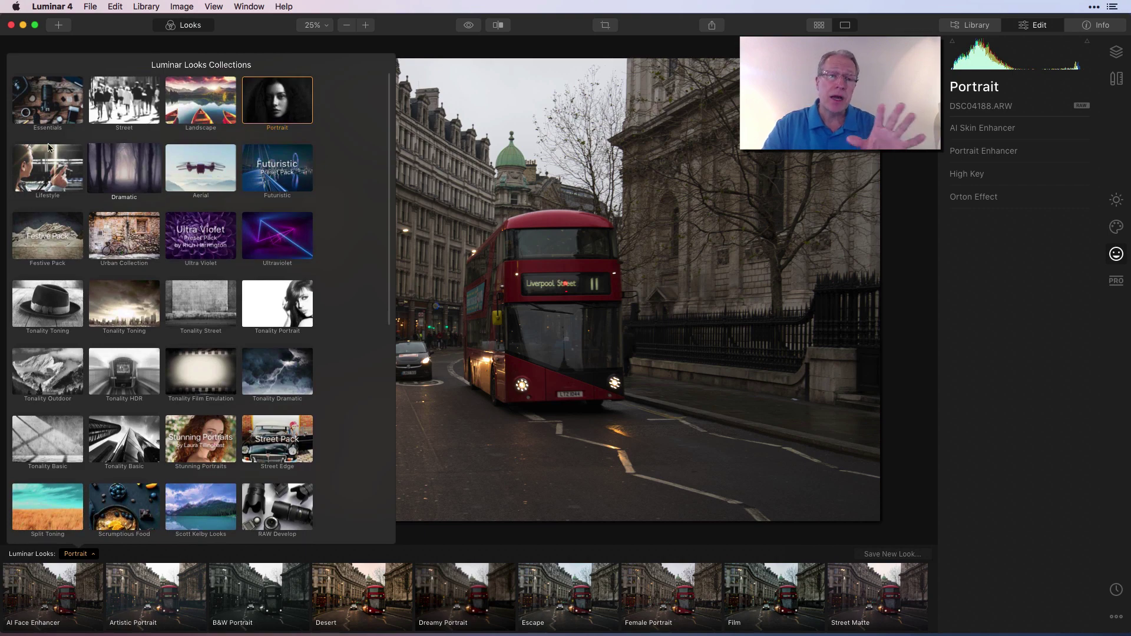
left_click(40, 117)
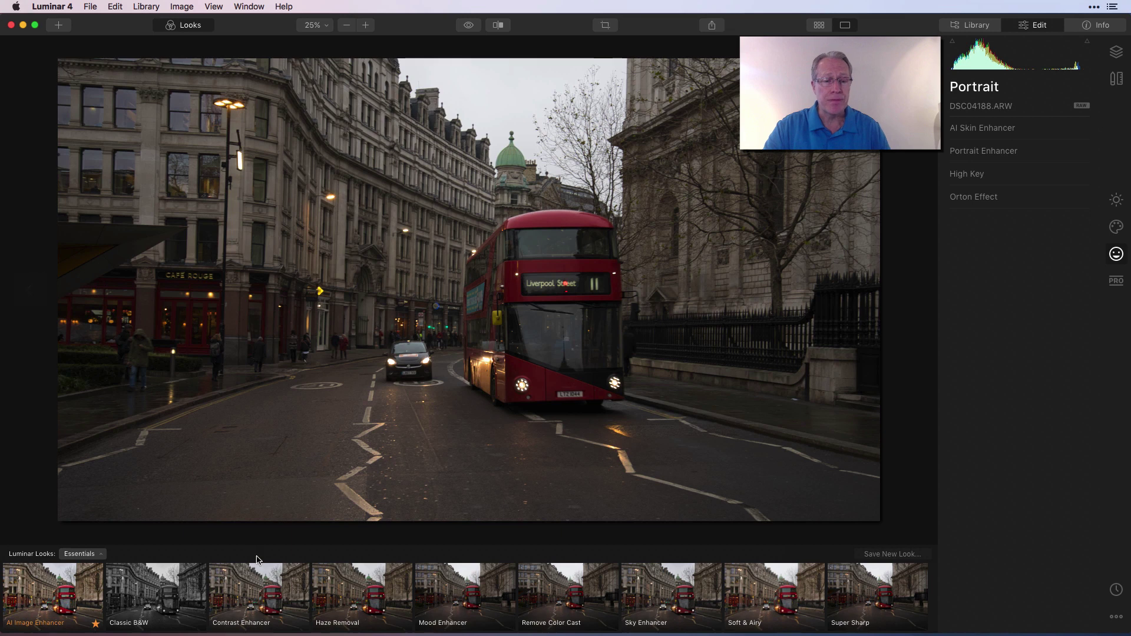
scroll(311, 613, "right", 1)
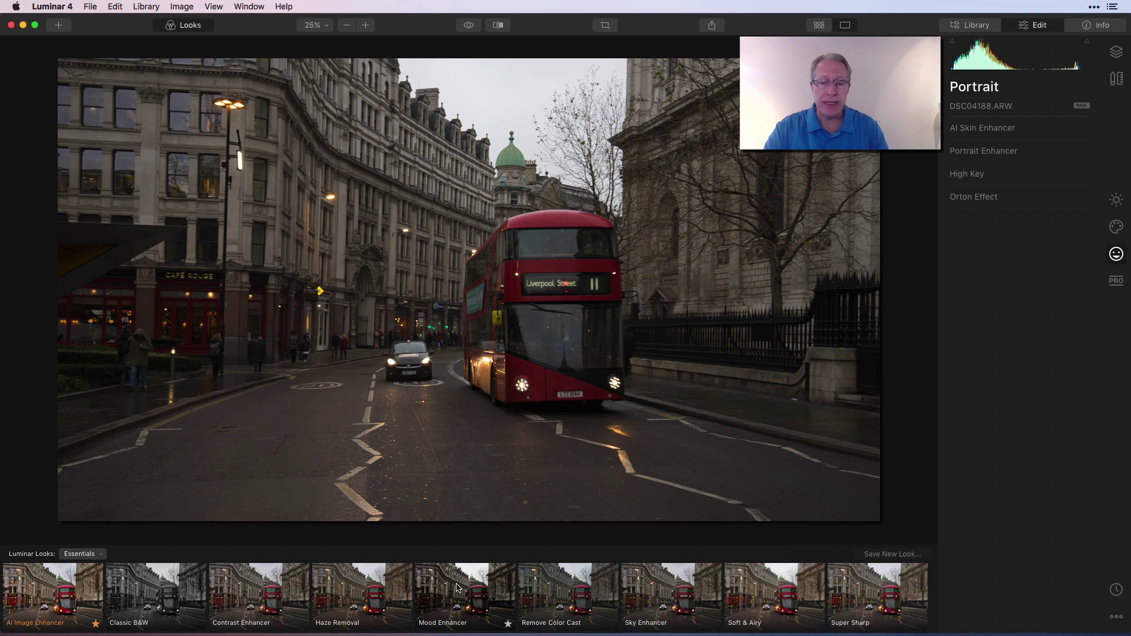
left_click(365, 600)
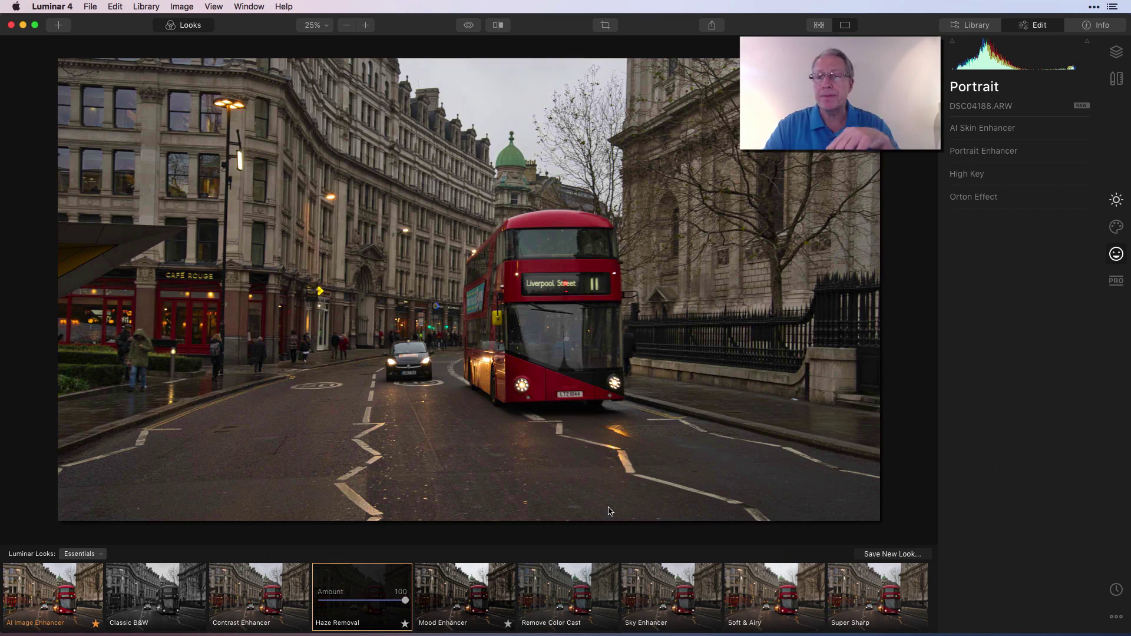
- Inspect the Light, AI Enhance and Landscape Enhancer settings that the Haze Removal look changes among the Essentials filters
left_click(1116, 201)
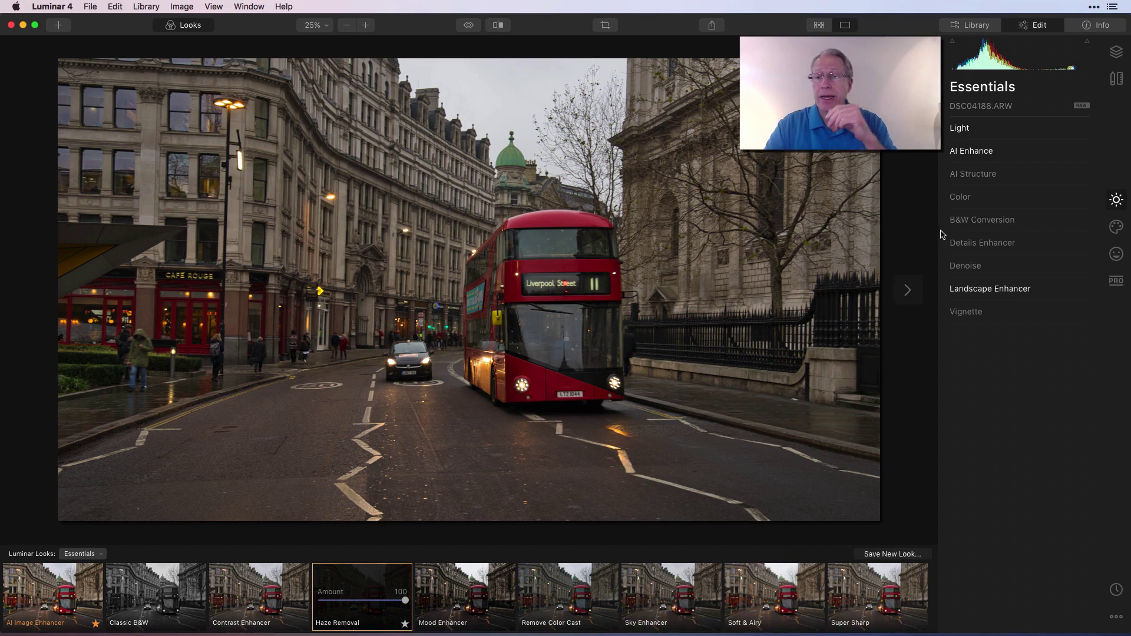
left_click(997, 132)
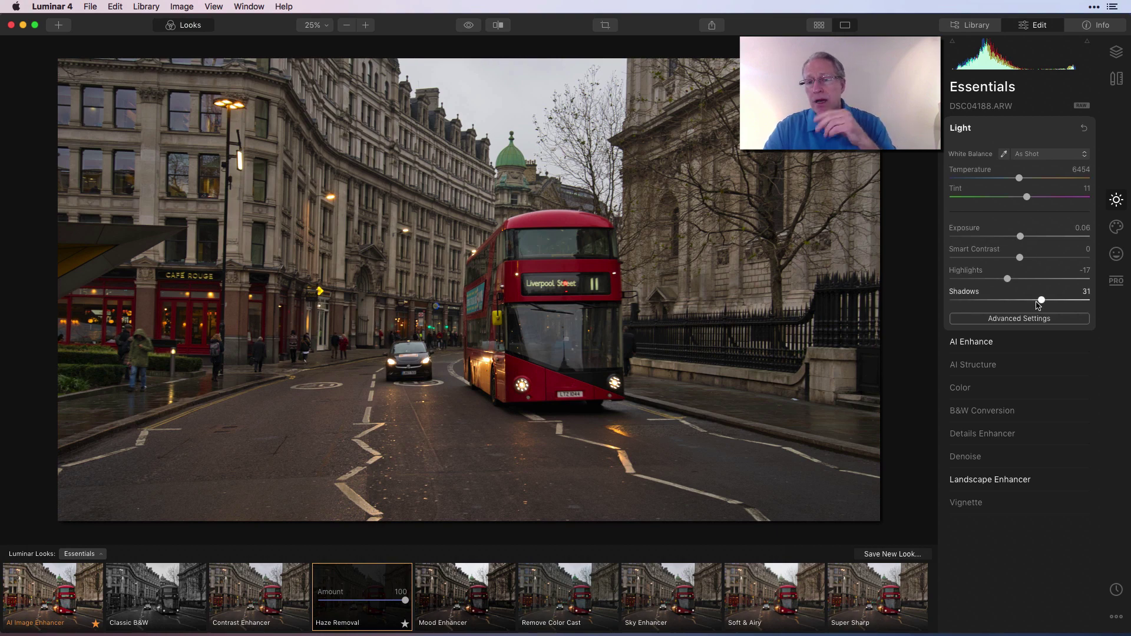
left_click(1022, 131)
left_click(1011, 151)
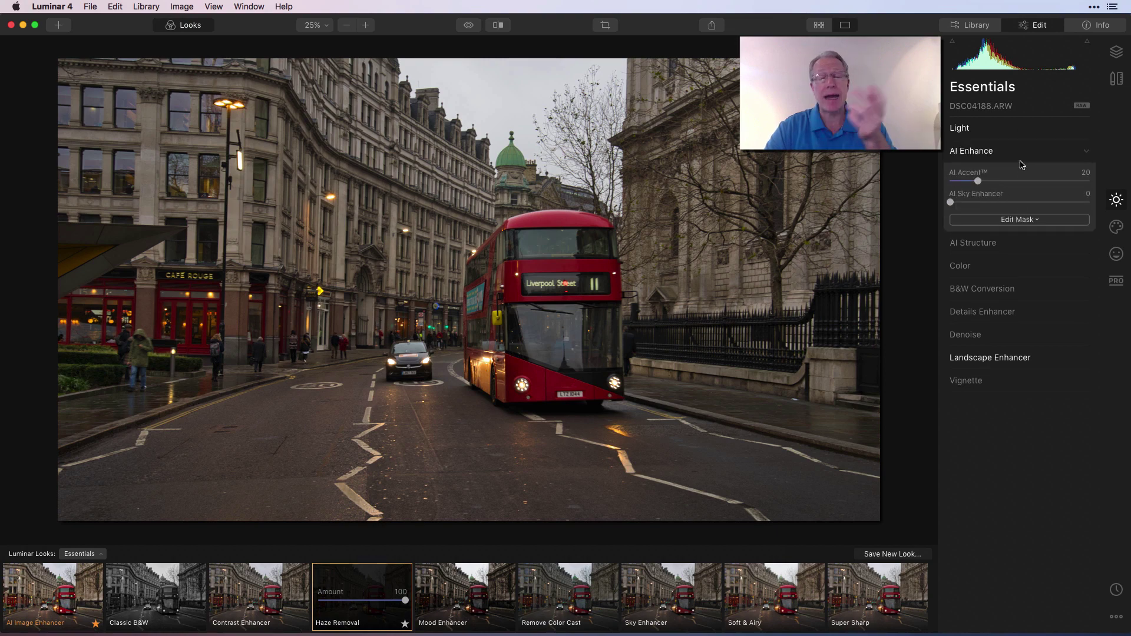
left_click(1022, 155)
left_click(1010, 289)
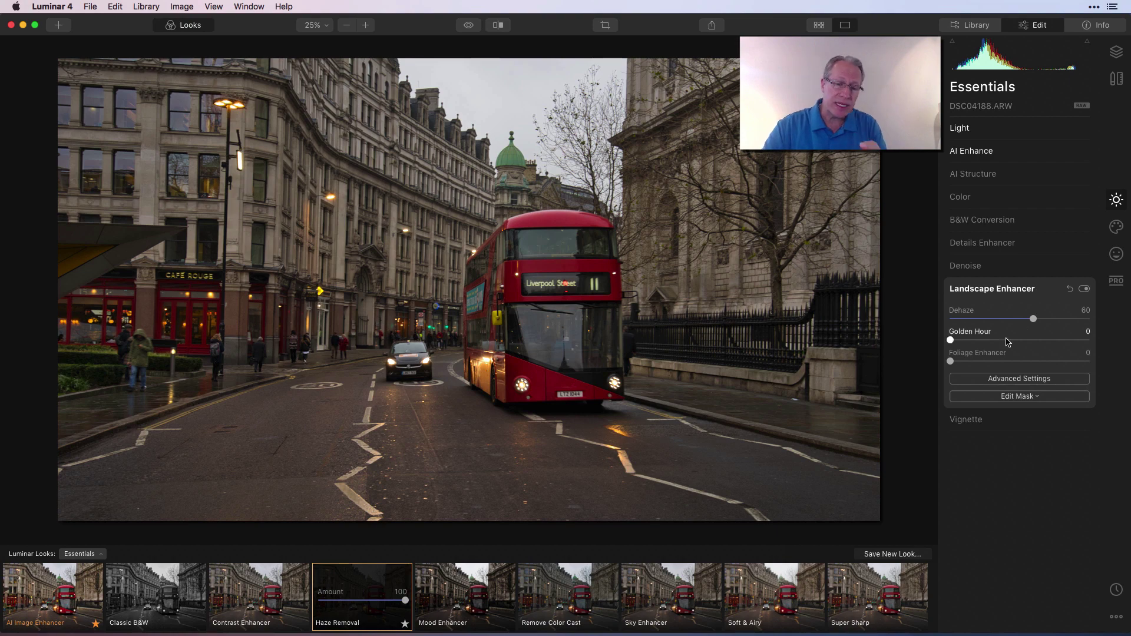
left_click(1050, 293)
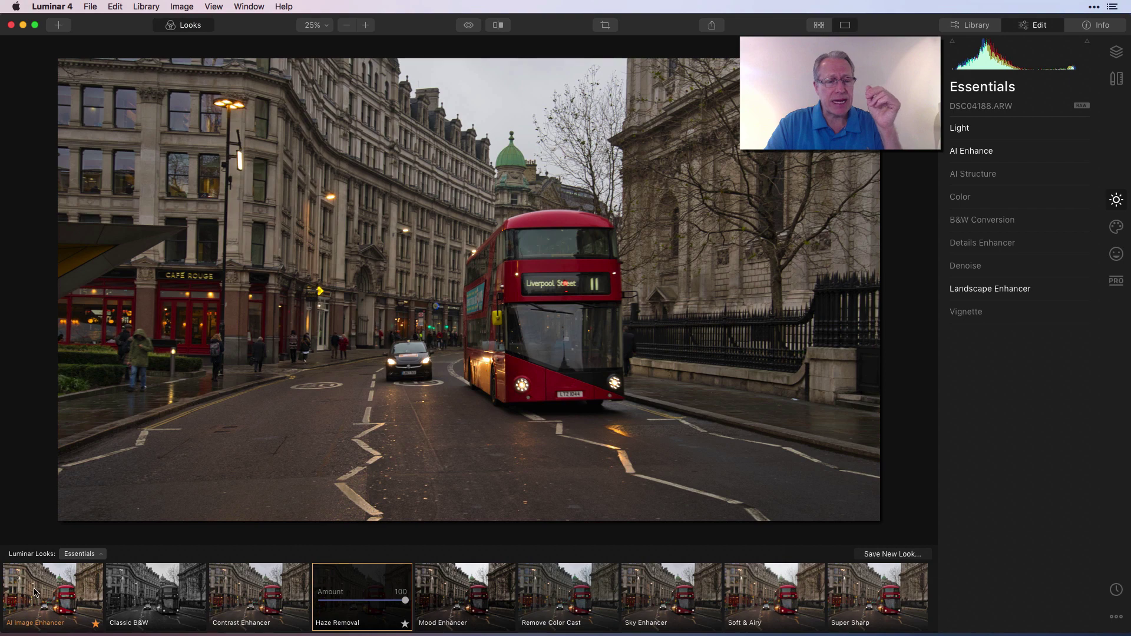
- Apply the Central Park look from the Street collection to the photo
left_click(82, 553)
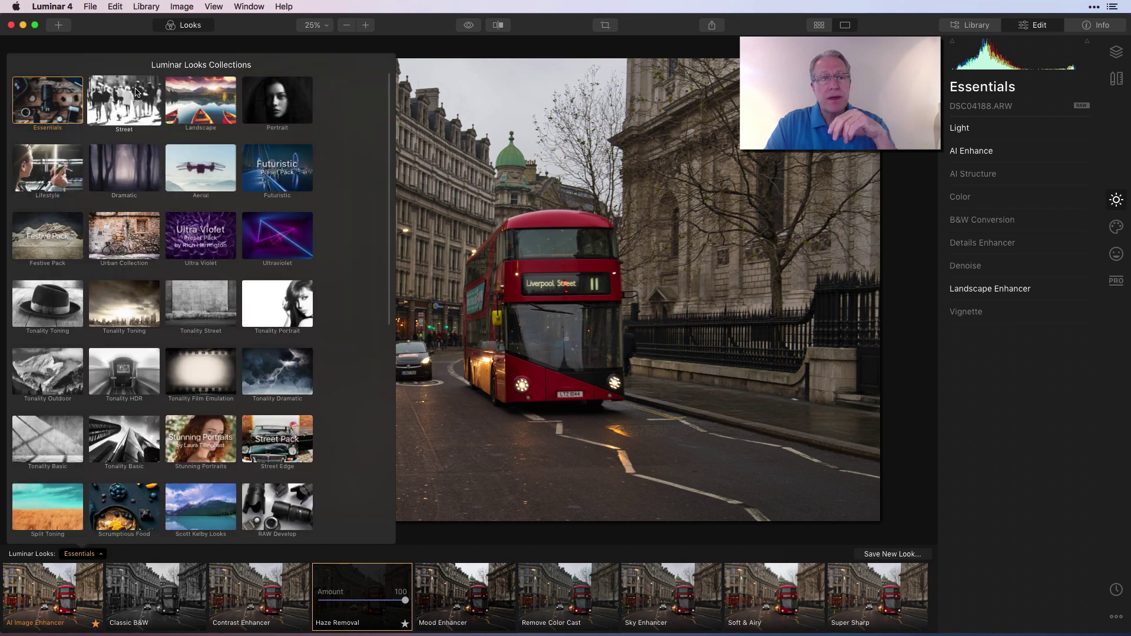
left_click(128, 98)
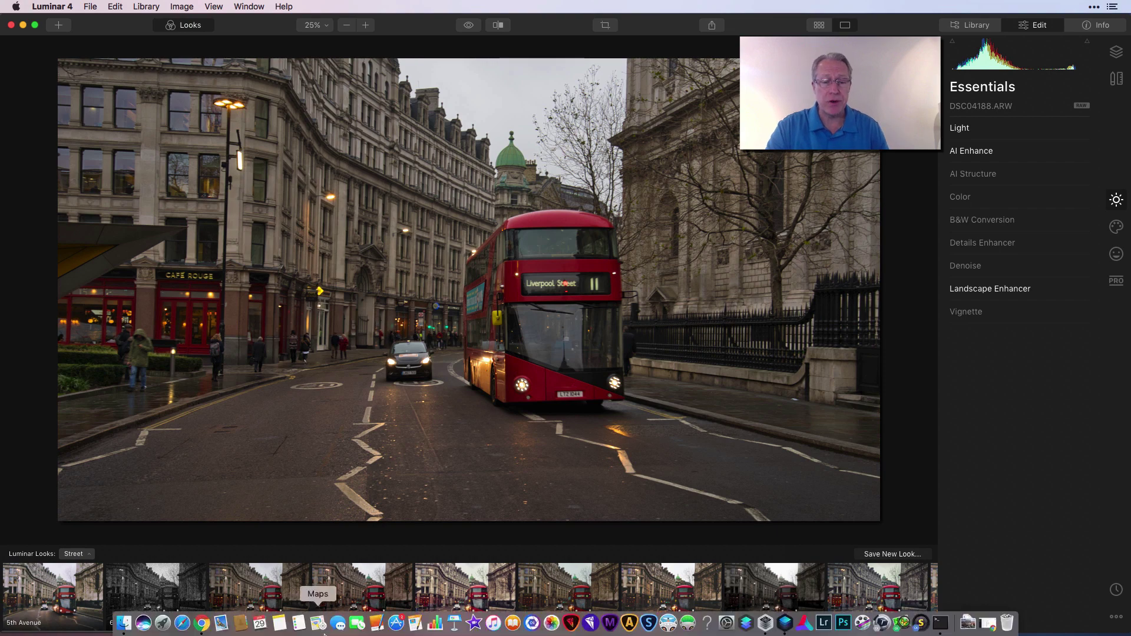
left_click(347, 590)
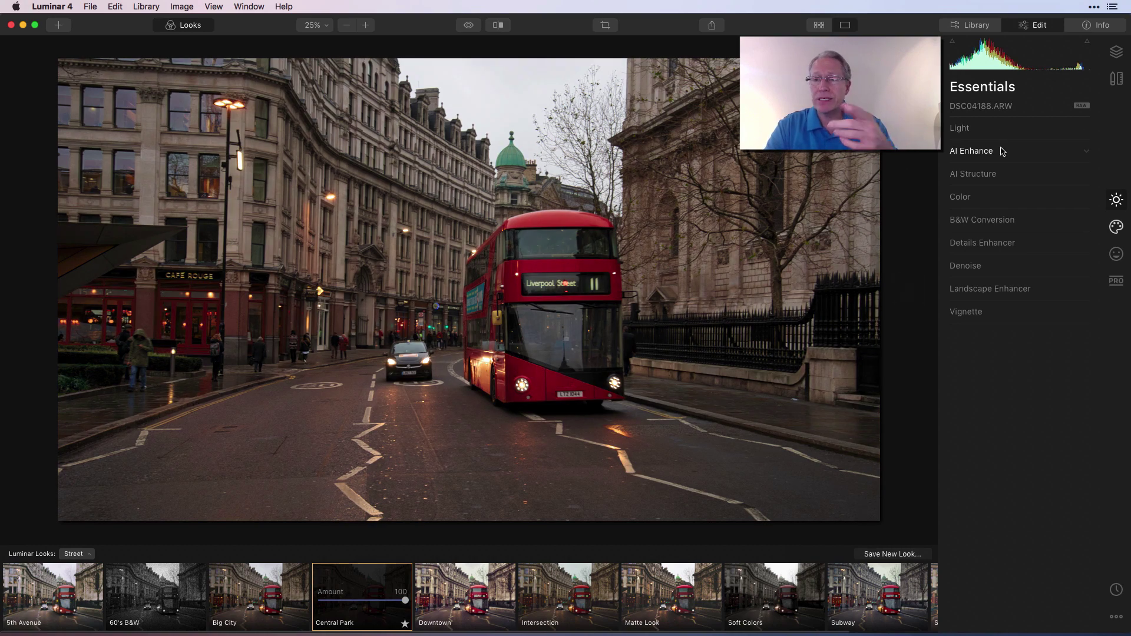
- Inspect the Color Styles (LUT) filter used by the Central Park look and preview alternative LUTs without choosing one
left_click(1117, 228)
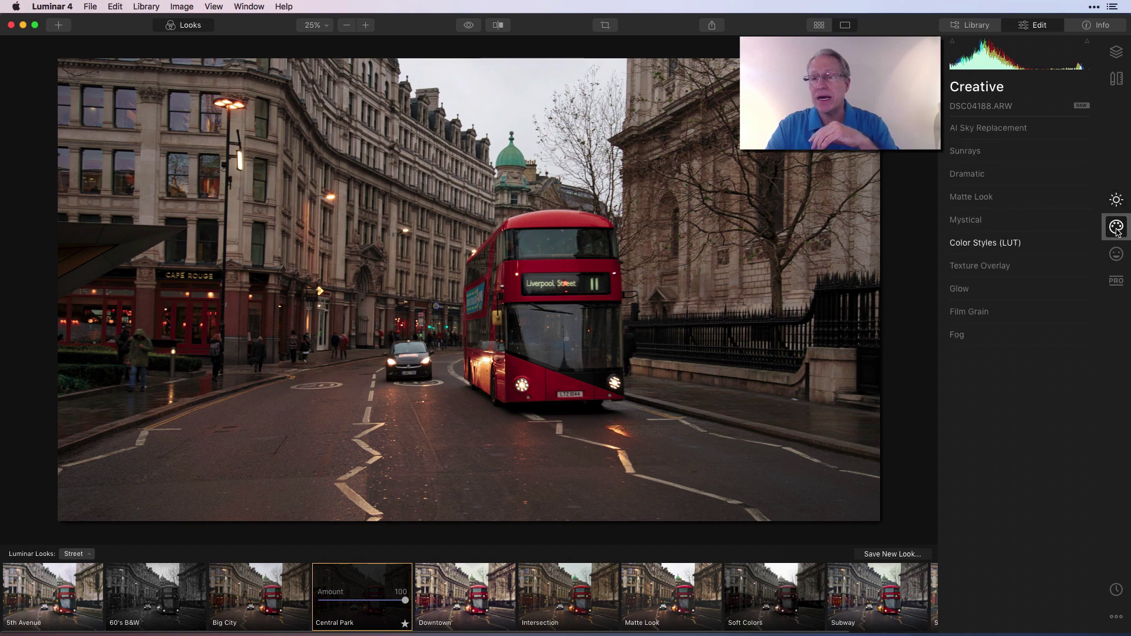
left_click(1000, 244)
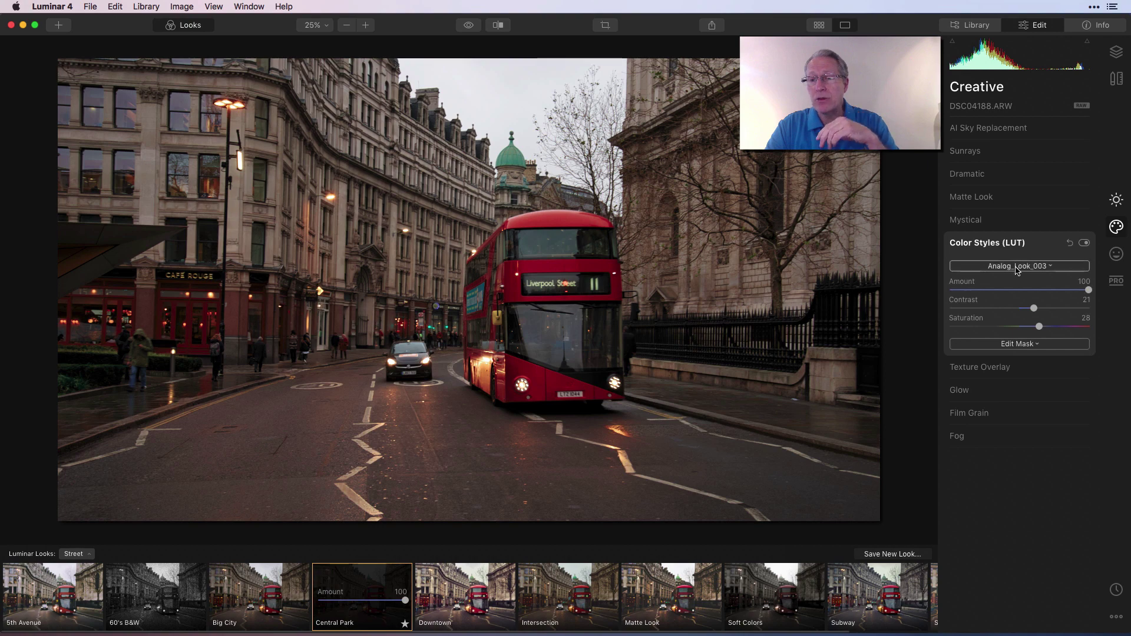
left_click(1017, 266)
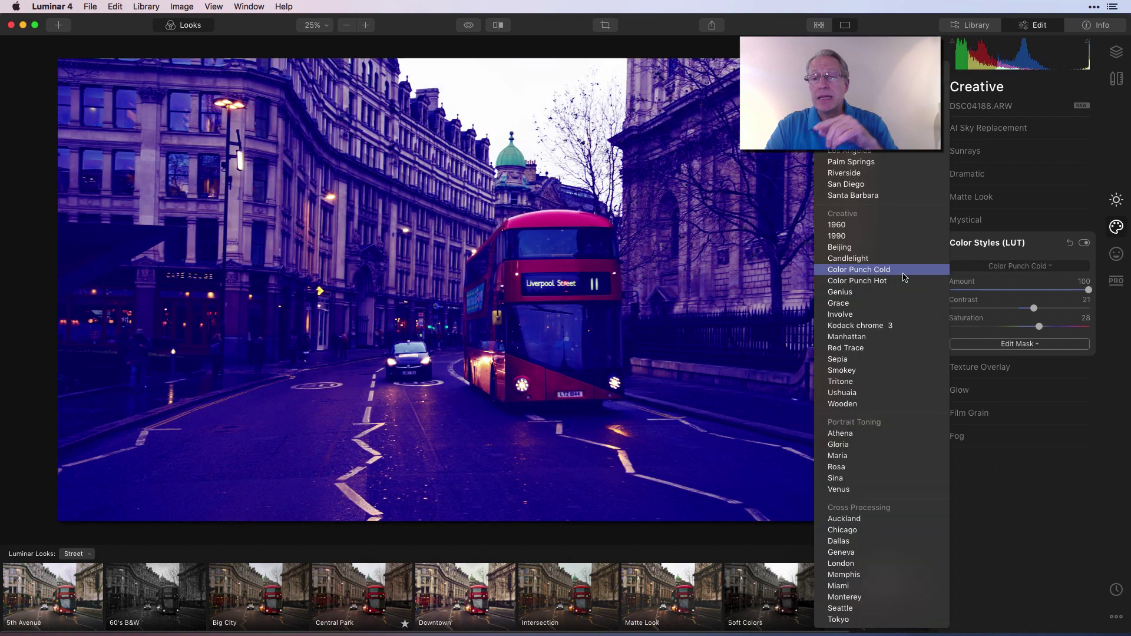
left_click(1016, 226)
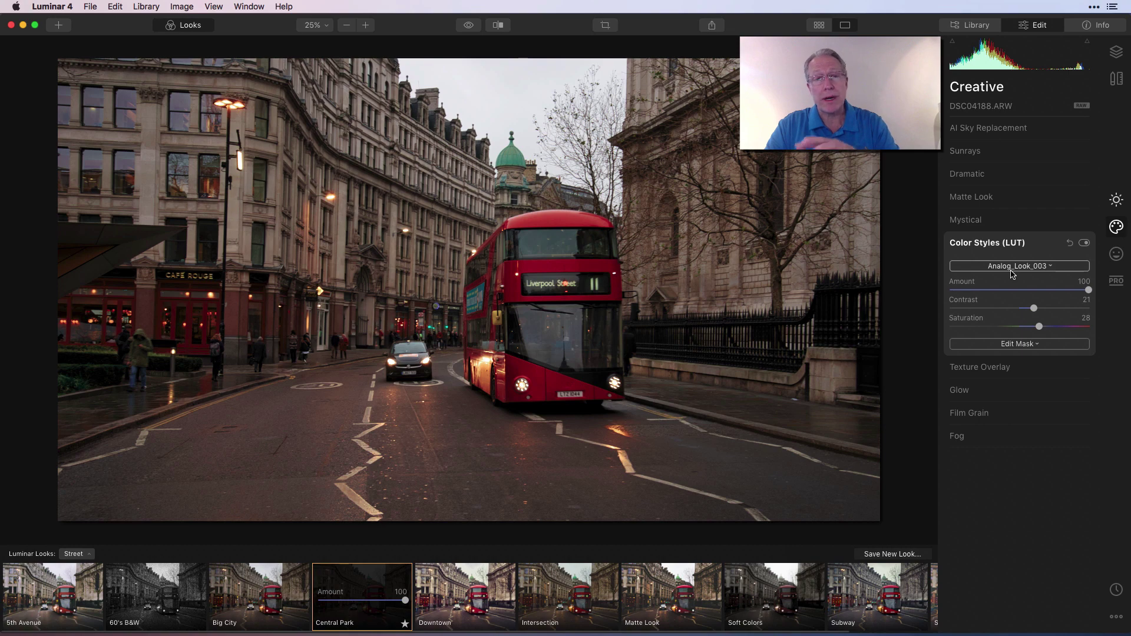
left_click(1039, 248)
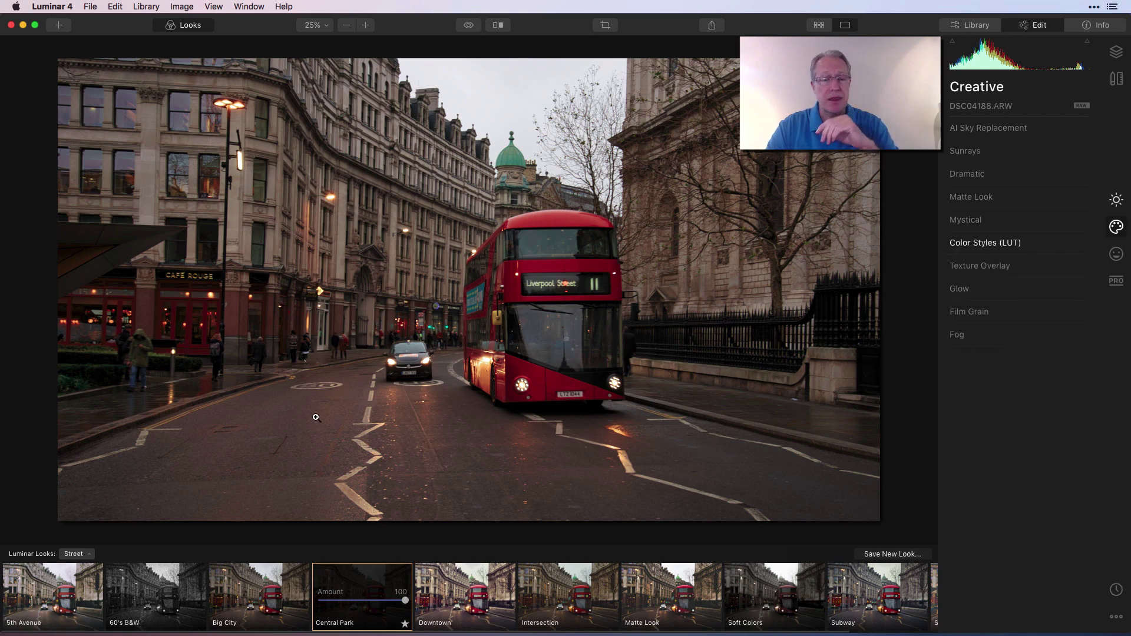
- Switch to the Portrait looks collection and apply the Artistic Portrait look to the photo
left_click(76, 554)
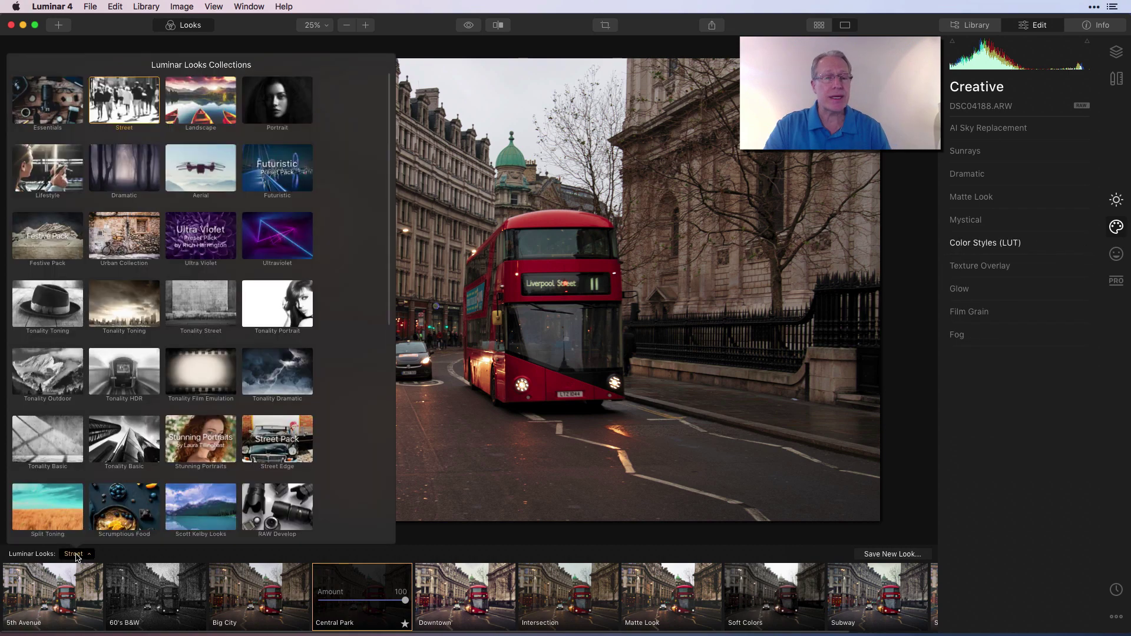
left_click(283, 93)
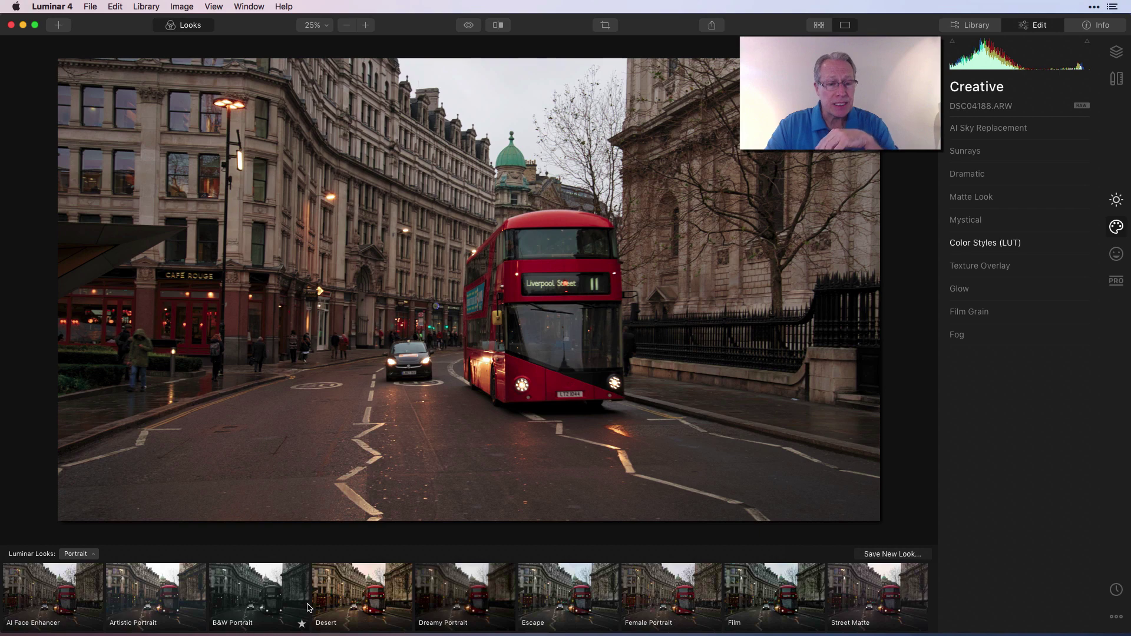
left_click(174, 593)
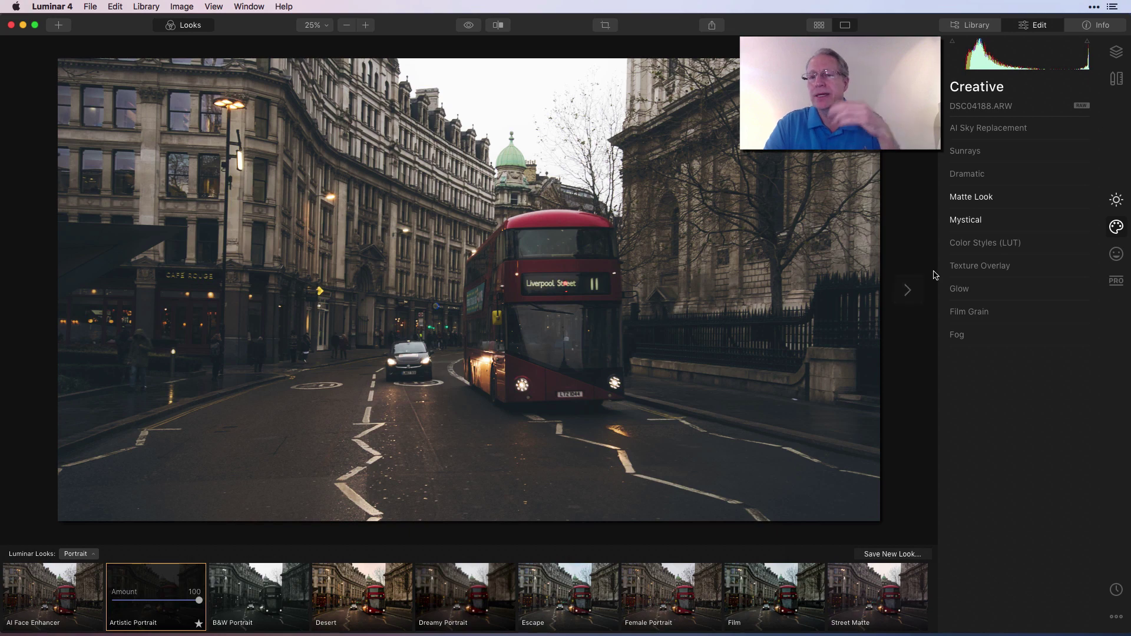
- Inspect the Details Enhancer settings that the Artistic Portrait look changes among the Essentials filters
left_click(1116, 200)
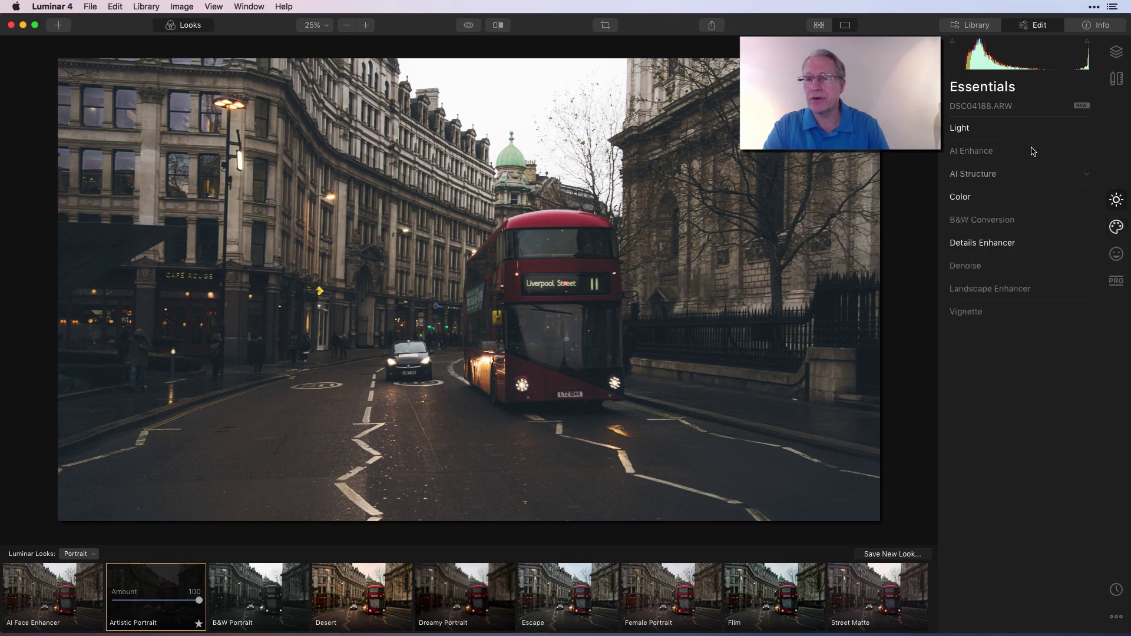
left_click(1000, 248)
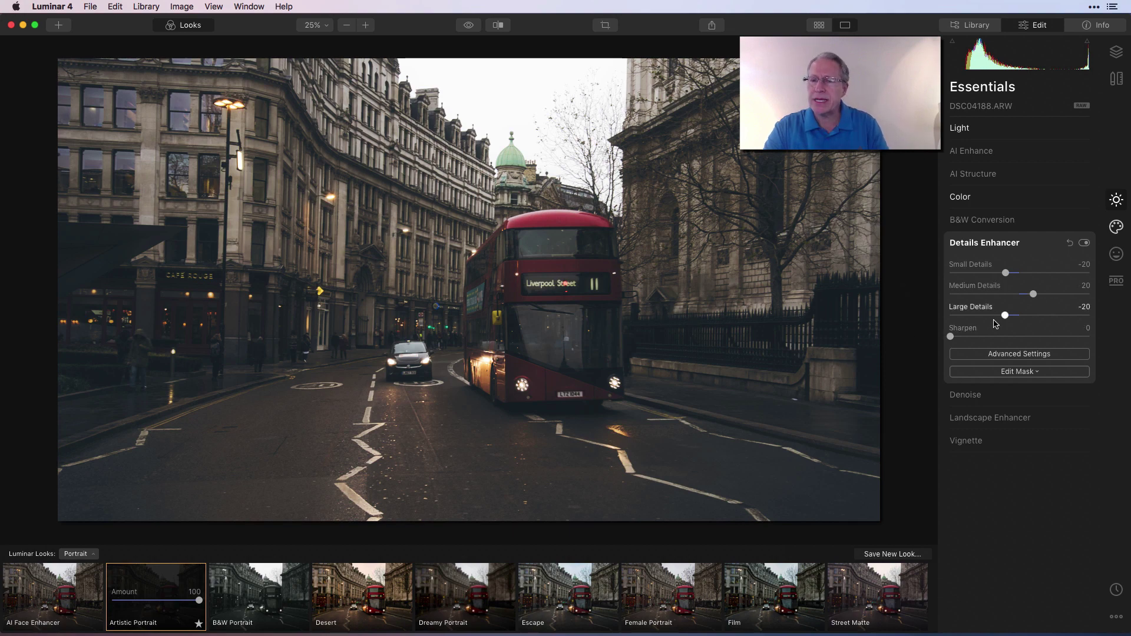
left_click(1053, 245)
- Compare the photo with and without the Mystical and Matte Look filters by turning each off and back on
left_click(1117, 227)
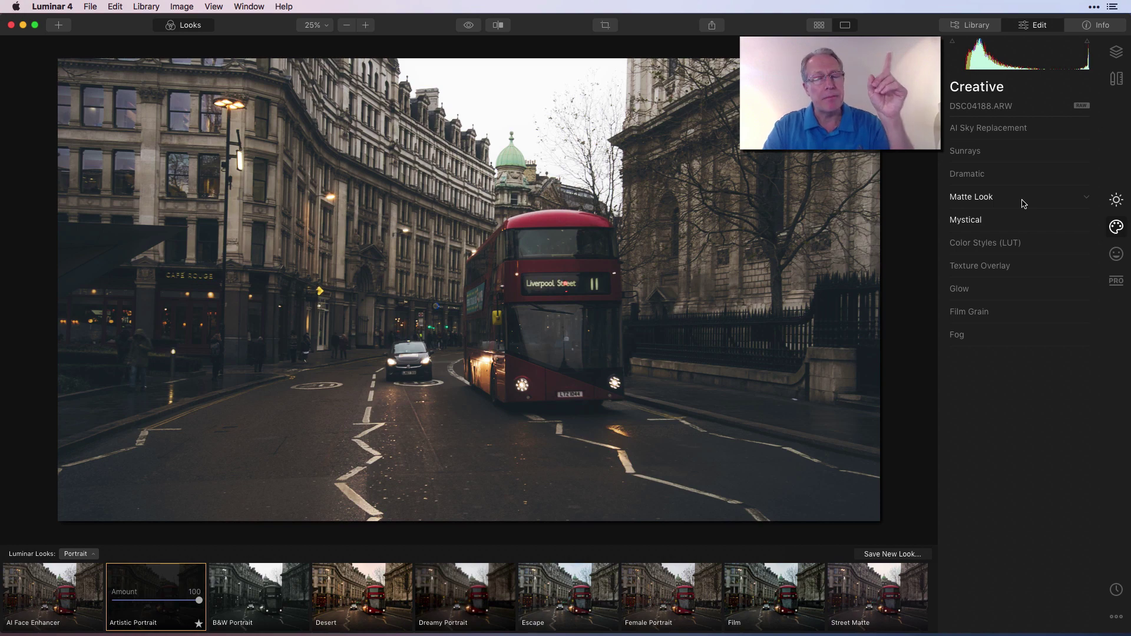
left_click(1024, 228)
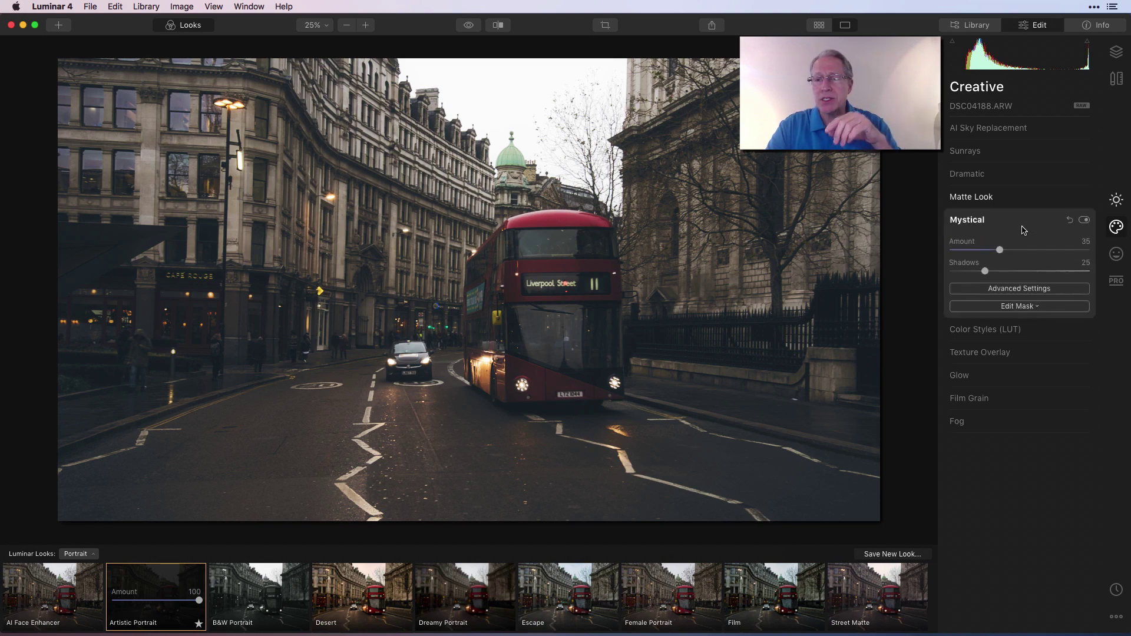
left_click(1084, 221)
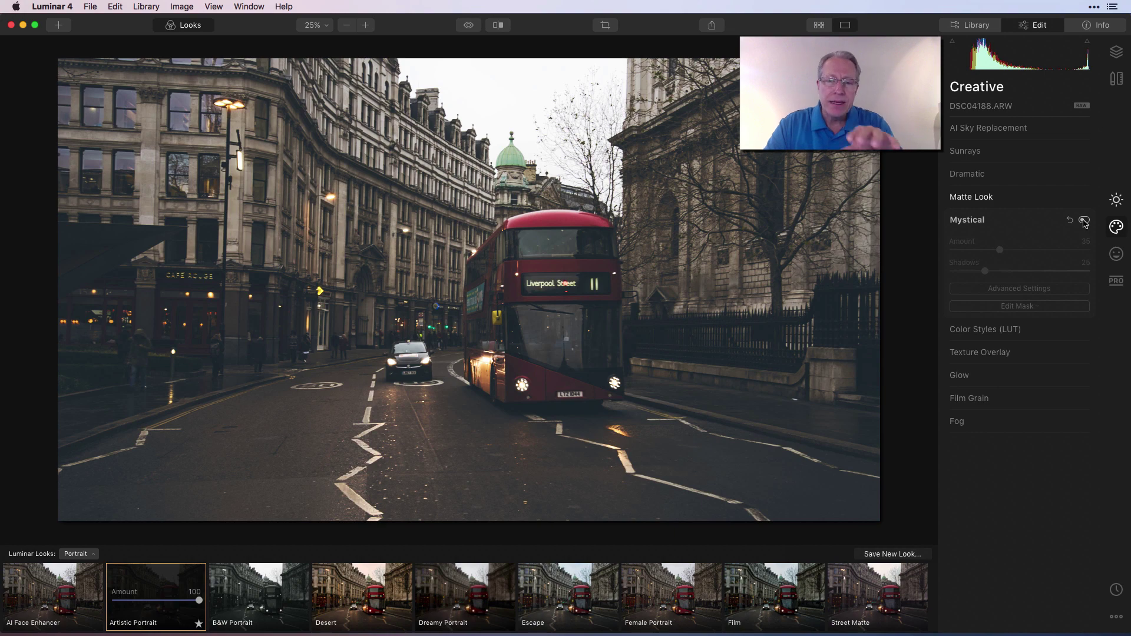
left_click(1084, 222)
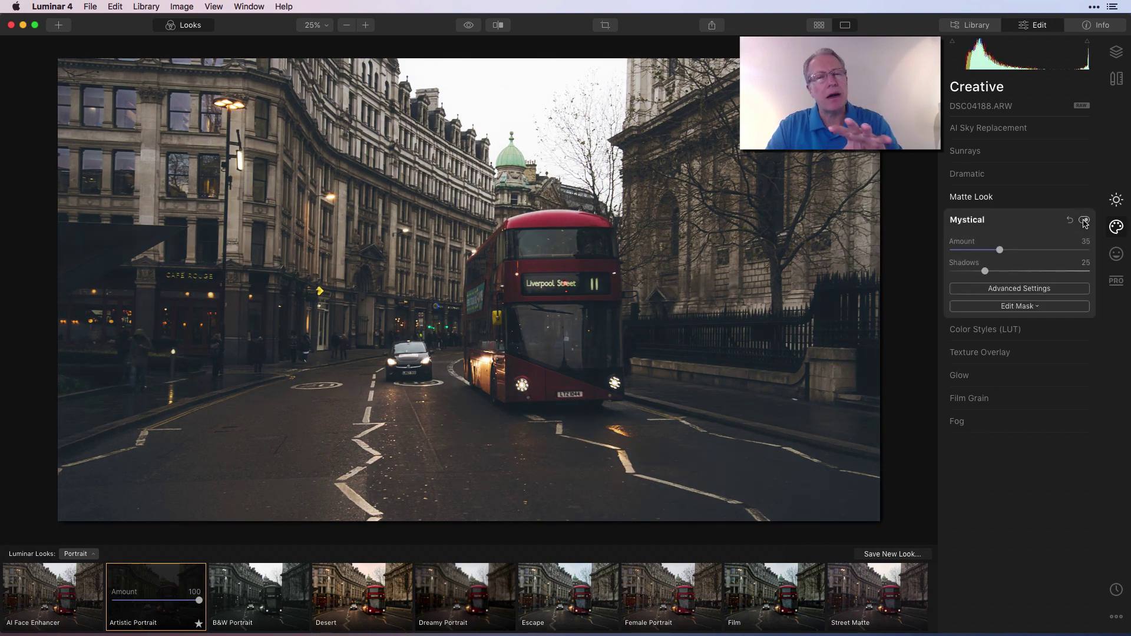
left_click(1037, 199)
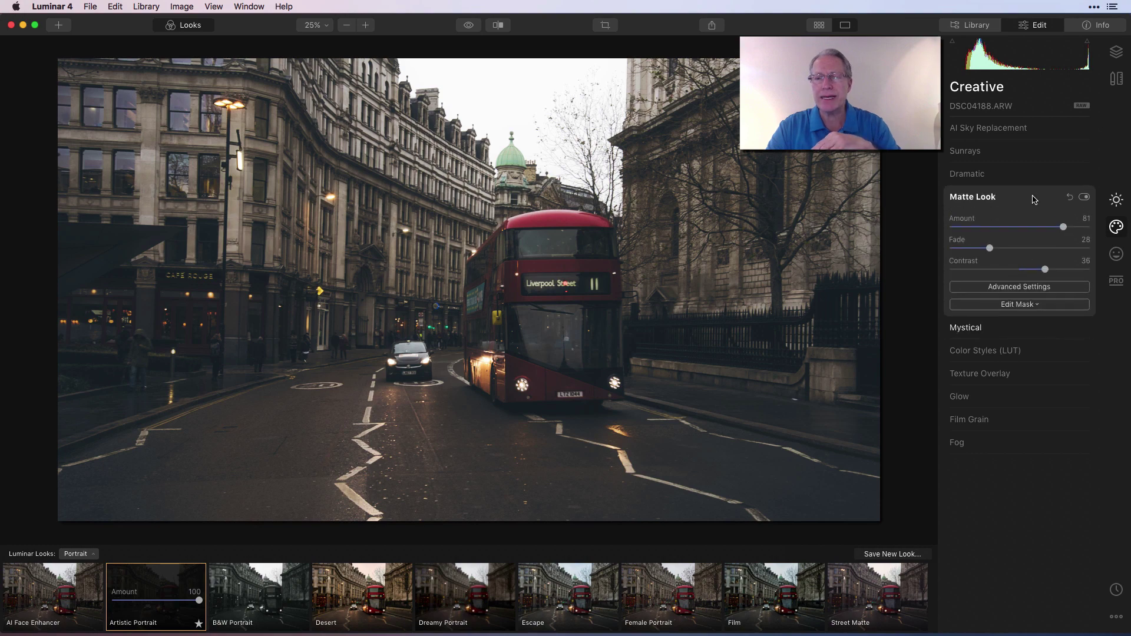
left_click(1084, 198)
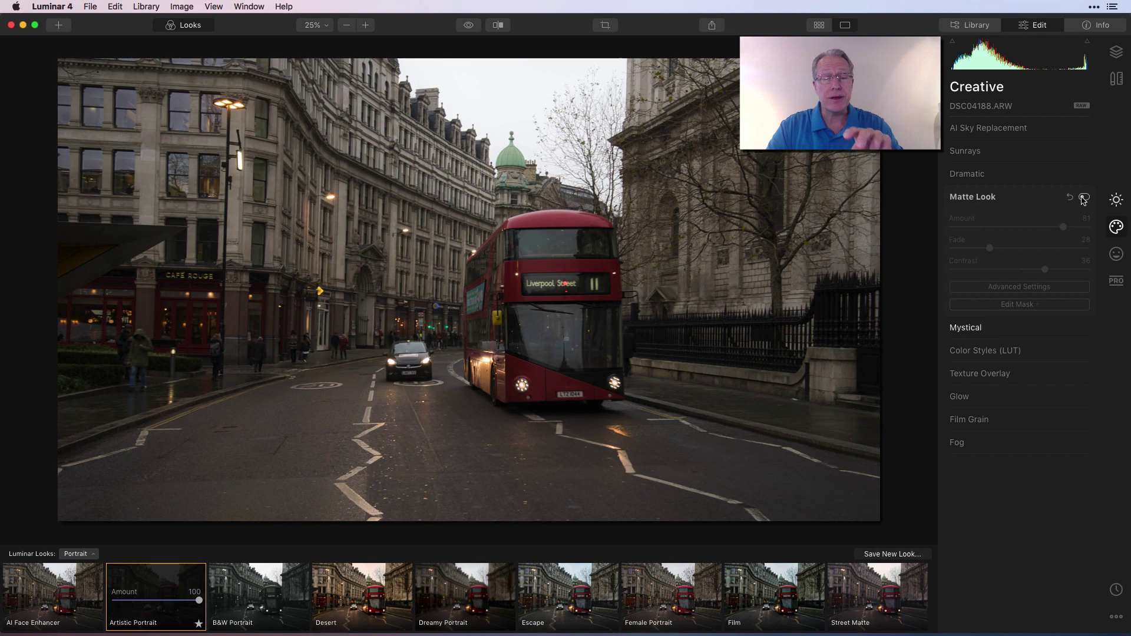
left_click(1084, 198)
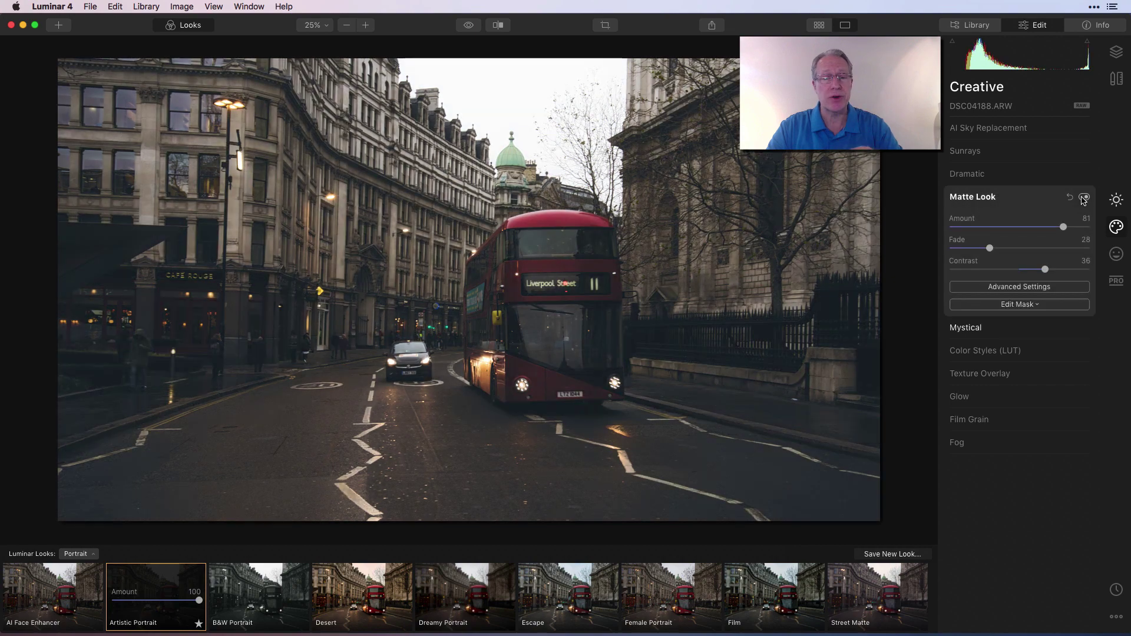
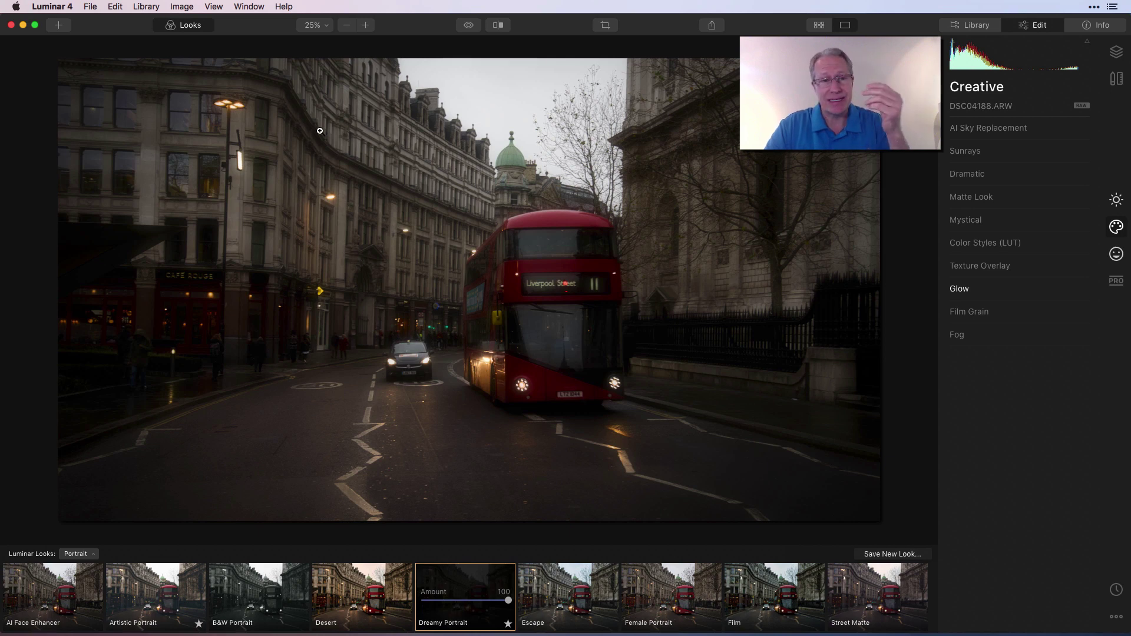
- Inspect the Light and Color settings that the Dreamy Portrait look changes among the Essentials filters
left_click(1117, 199)
left_click(994, 129)
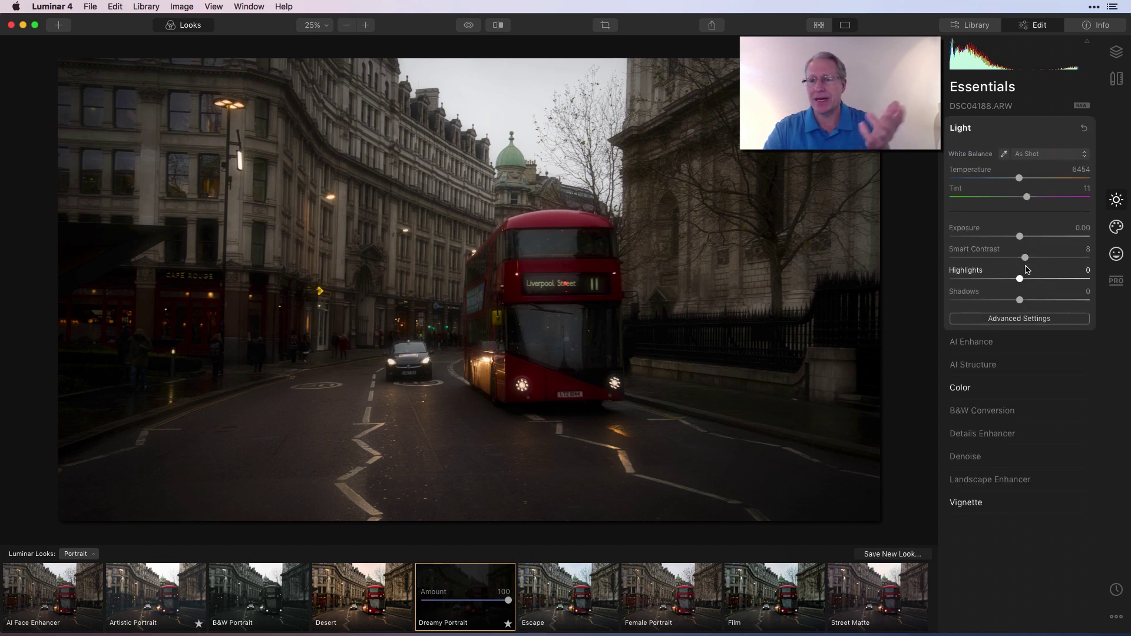
left_click(1037, 131)
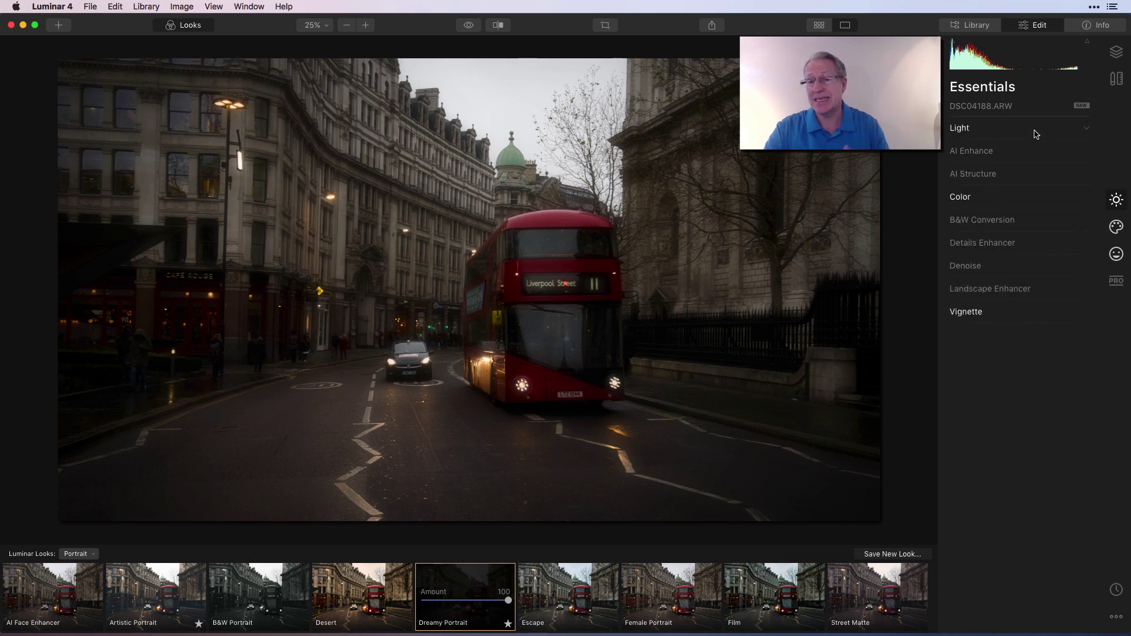
left_click(1030, 204)
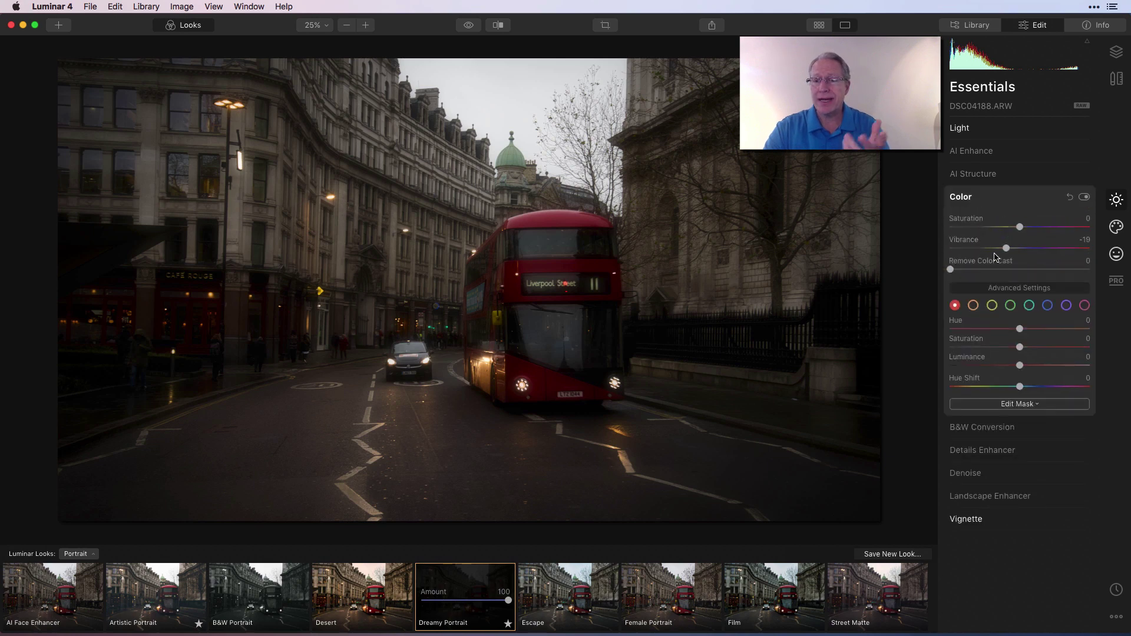
left_click(1028, 205)
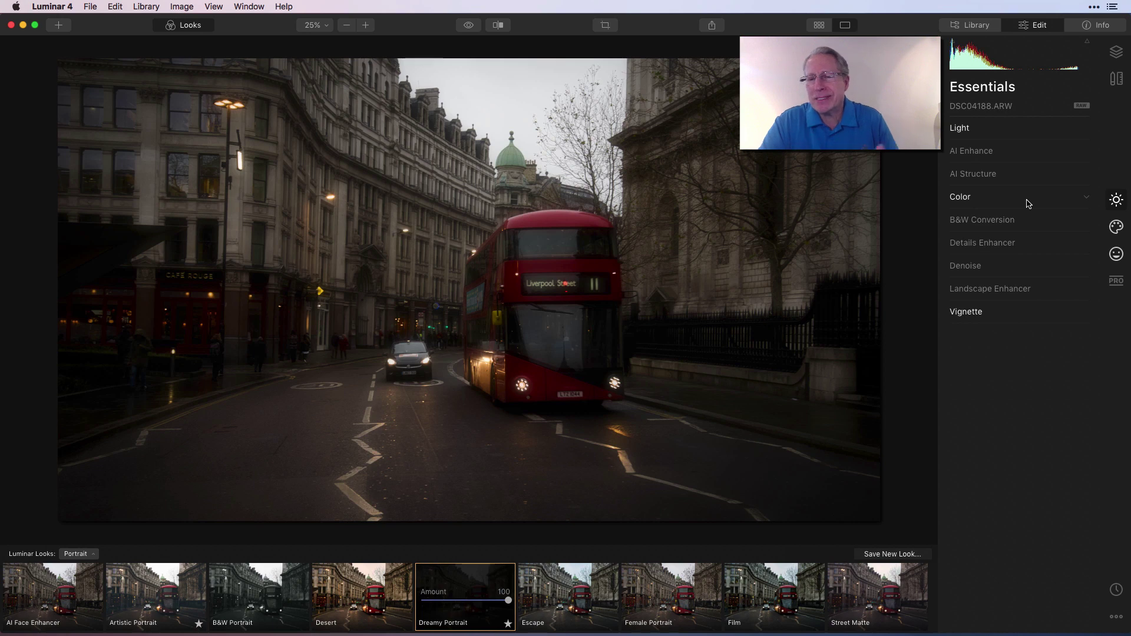
- Inspect the Vignette settings of the Dreamy Portrait look and compare the photo with the filter off and back on
left_click(996, 316)
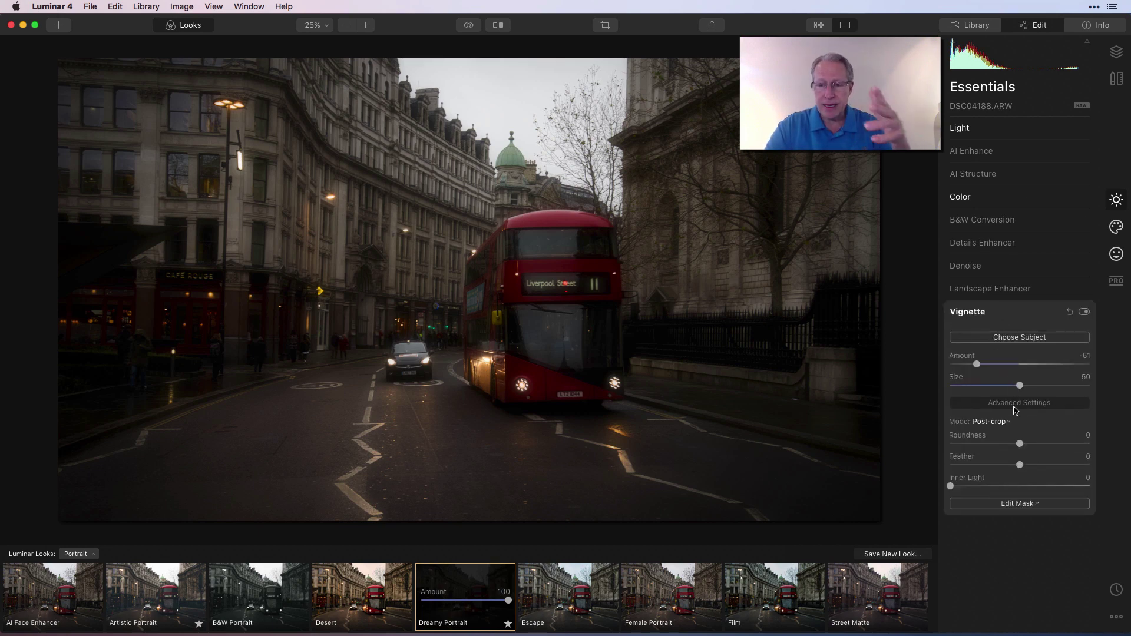
left_click(1084, 313)
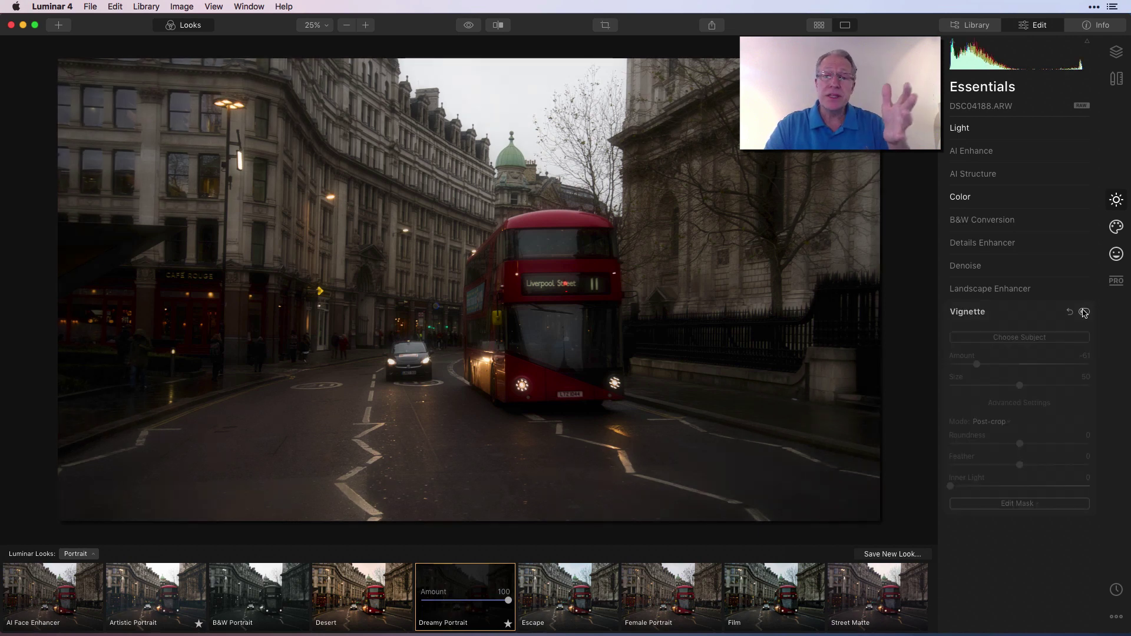
left_click(1084, 312)
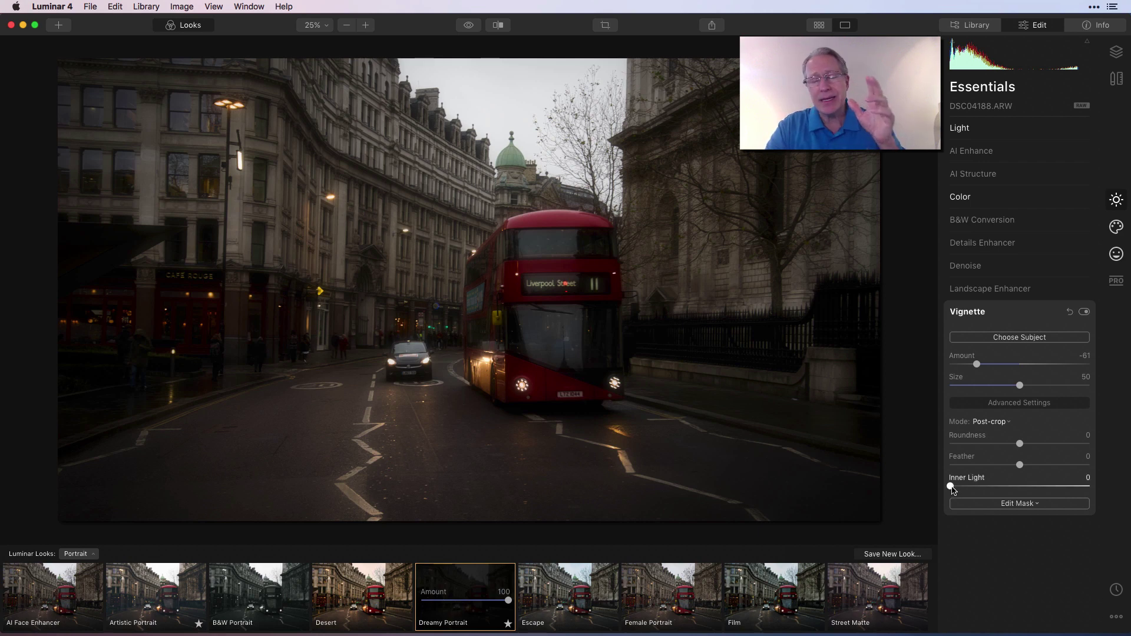
- Set the Vignette's Inner Light to 36 and Size to 33, and center its subject on the front of the red bus
left_click_drag(951, 486, 1005, 477)
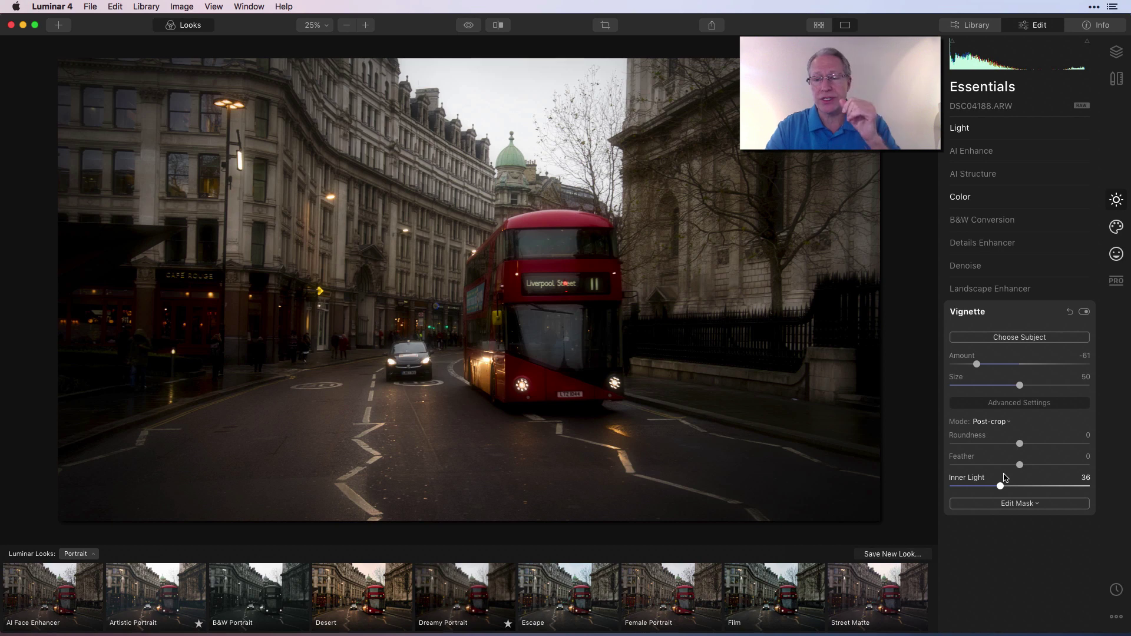
left_click_drag(1019, 386, 996, 386)
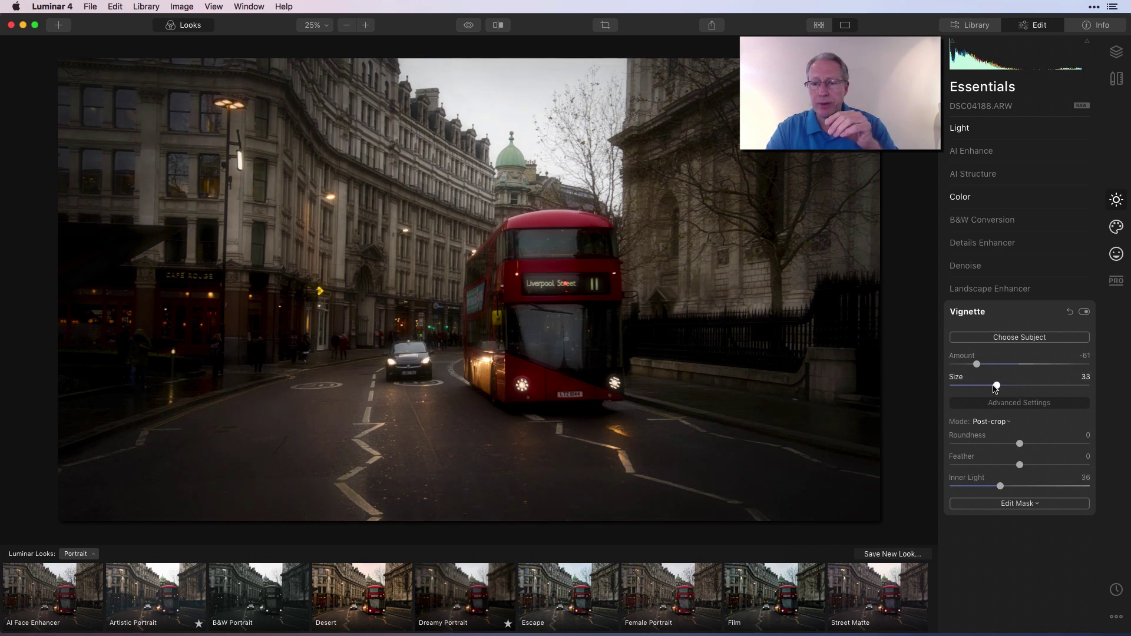
left_click(1021, 338)
left_click(530, 321)
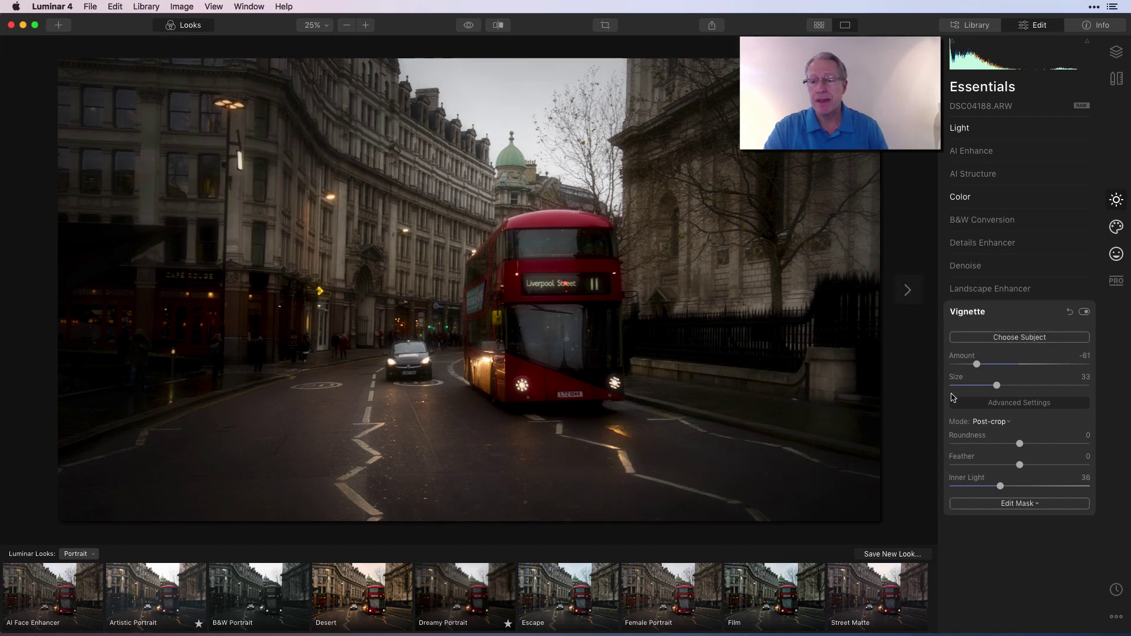
left_click(1029, 313)
- Cool the photo in the Light filter by setting Temperature to 5289, and lower Highlights to -100
left_click(1013, 132)
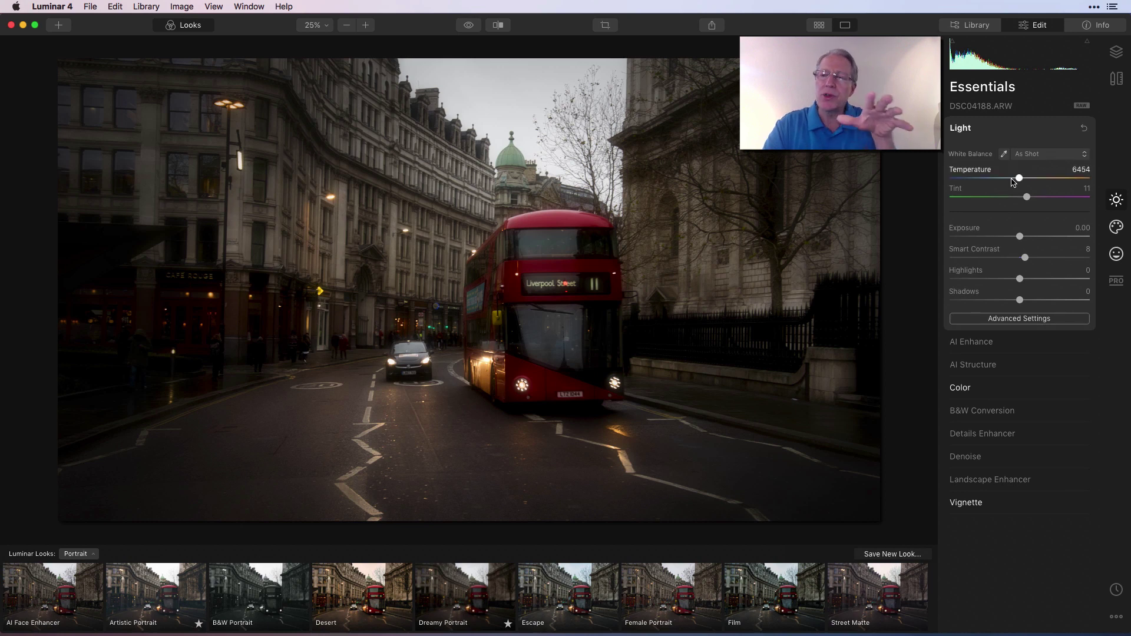
left_click_drag(1015, 186, 1010, 183)
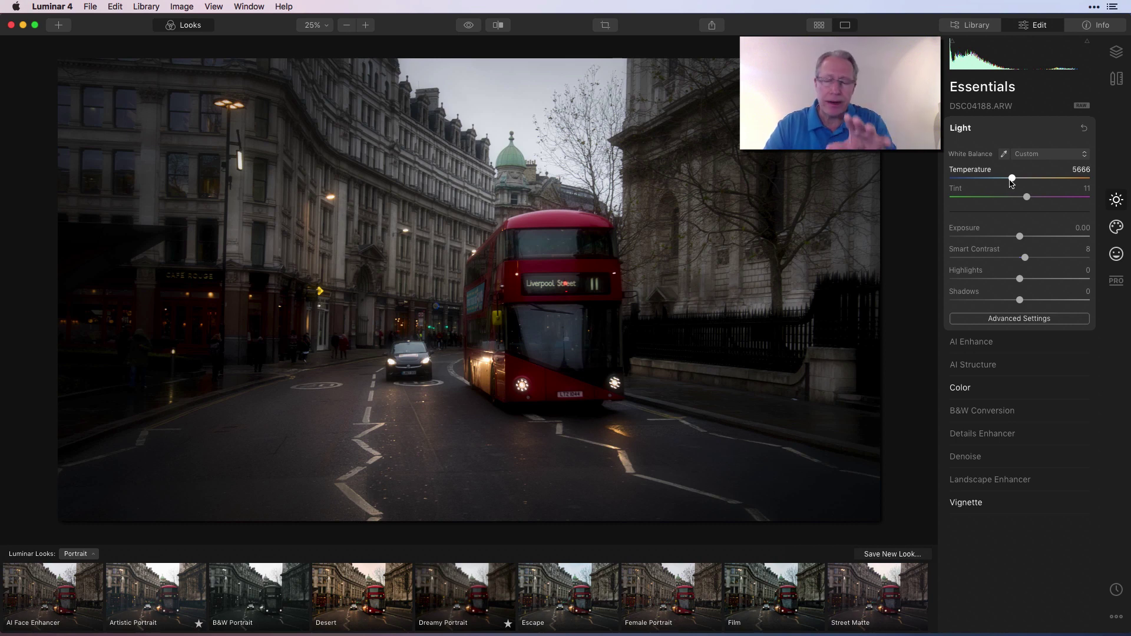
left_click_drag(1012, 183, 1008, 182)
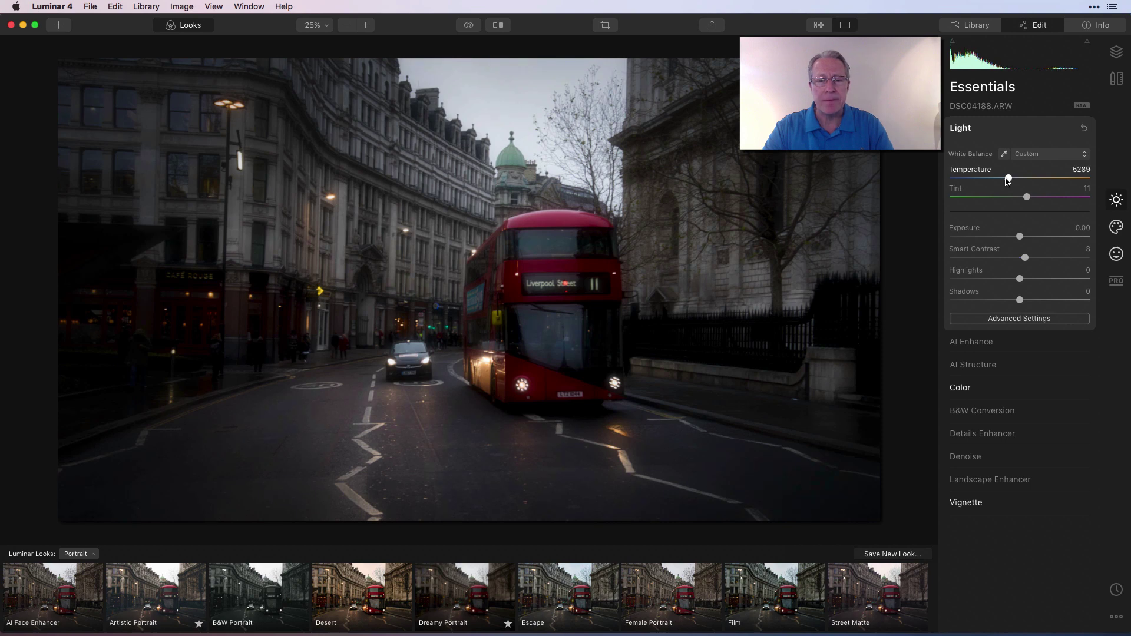
left_click(1007, 280)
left_click_drag(1007, 282, 939, 282)
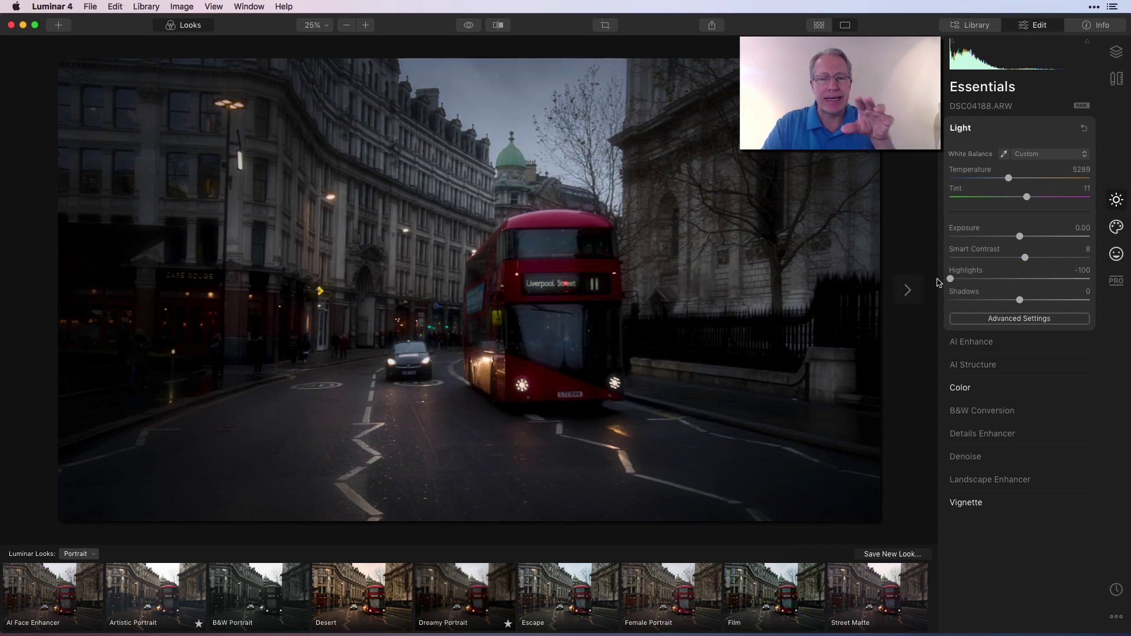
- Refine the Vignette with Inner Light 70, Feather 81 and Roundness -44
left_click(981, 504)
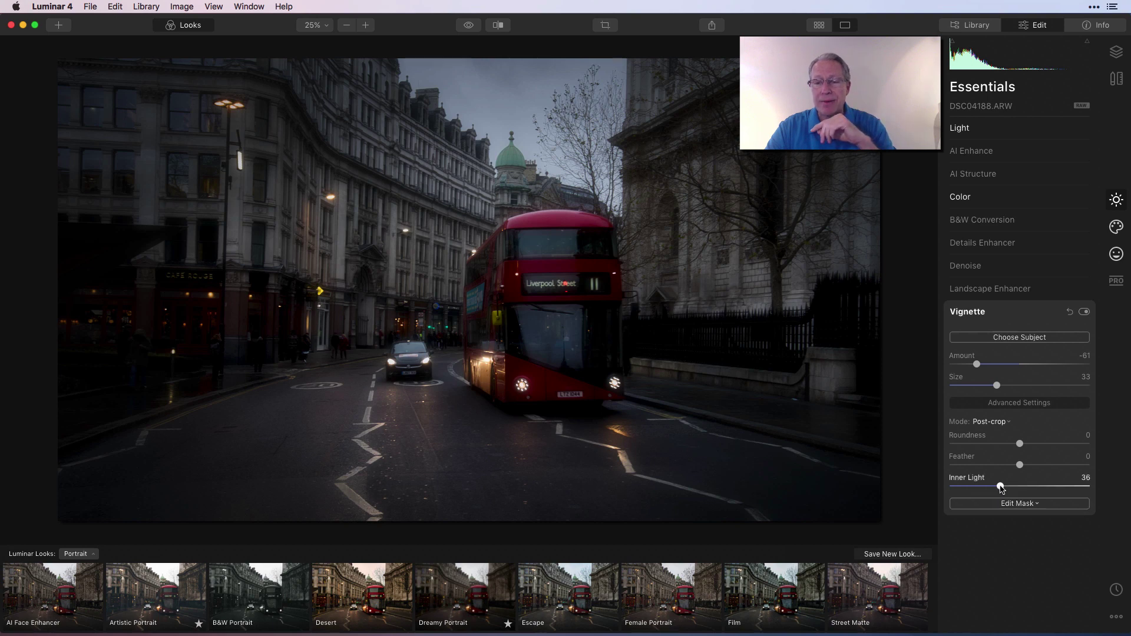
left_click_drag(1001, 486, 1077, 463)
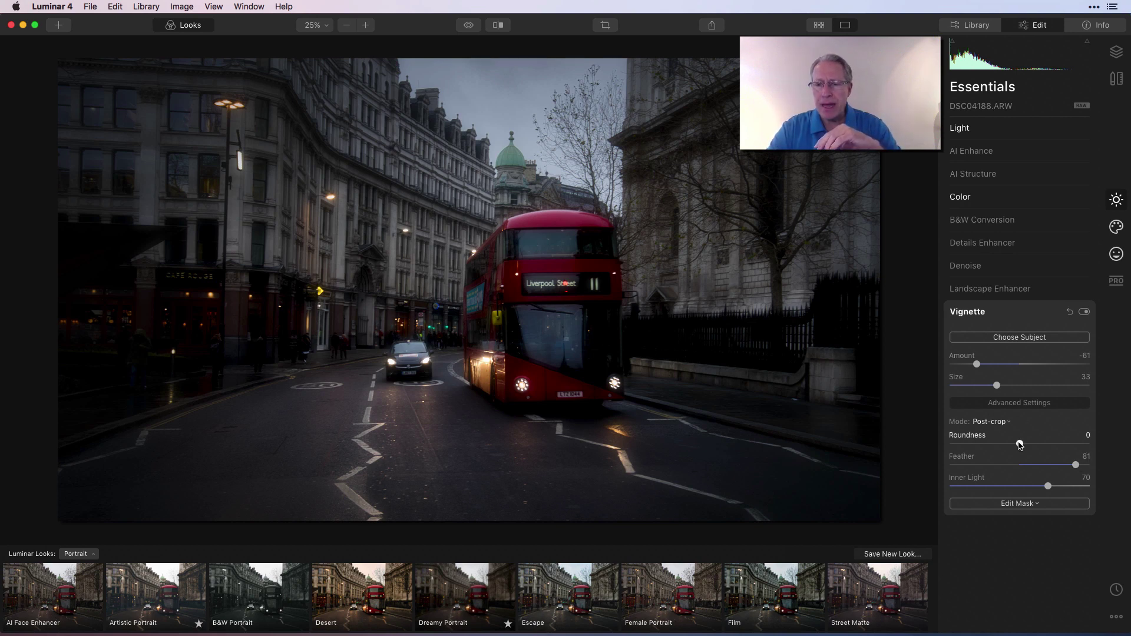
left_click_drag(1019, 444, 988, 441)
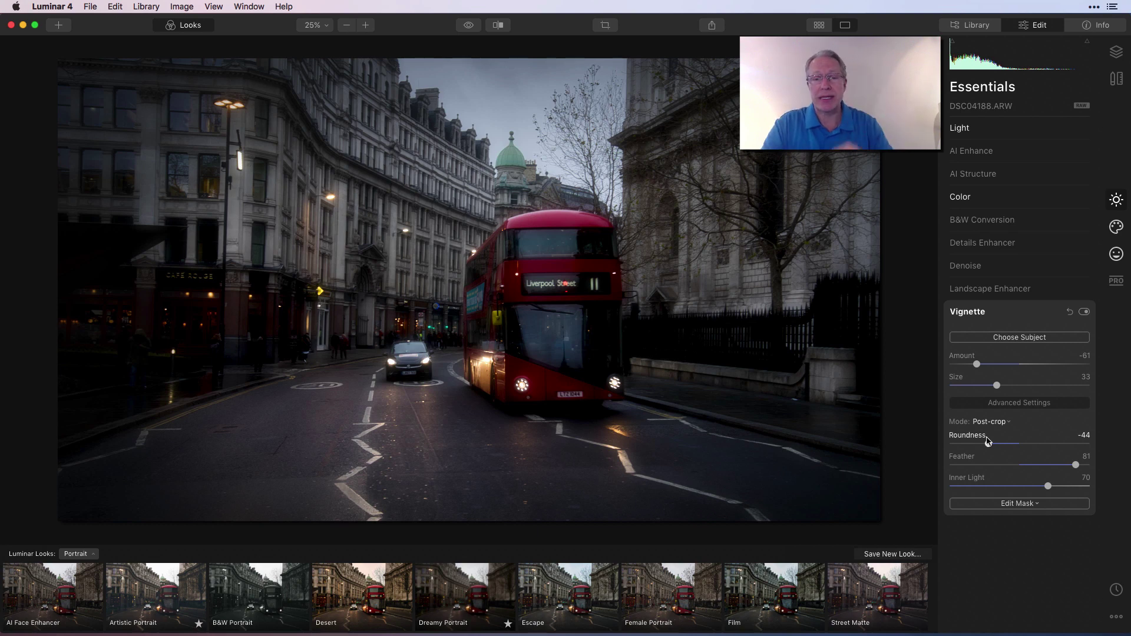
left_click(1021, 310)
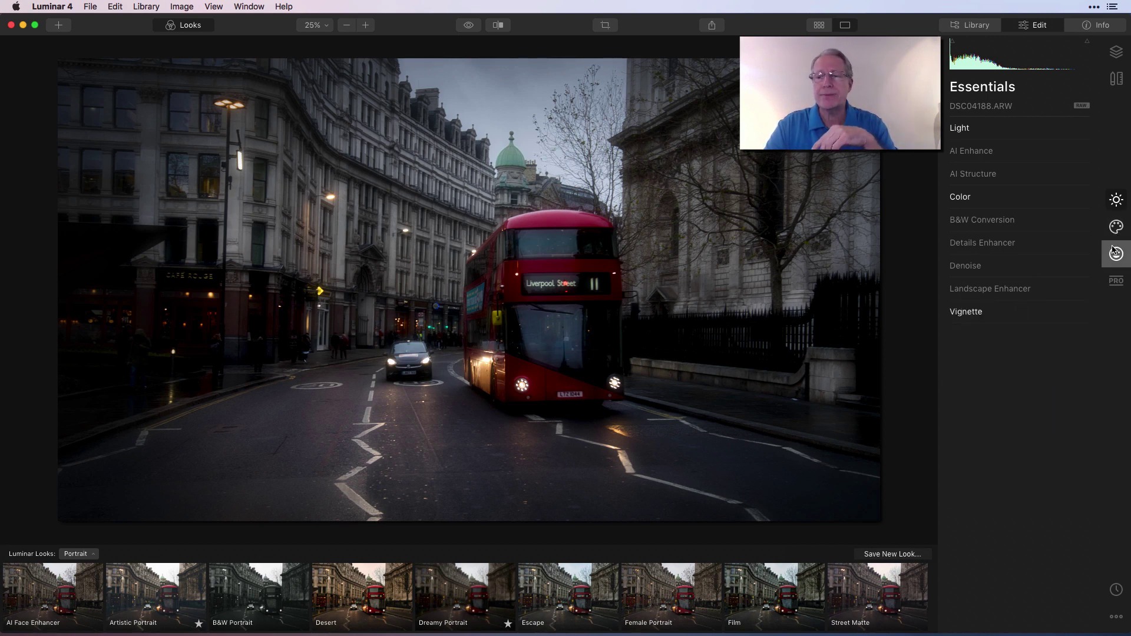
- Inspect the Glow filter among the Creative filters and compare the photo with it off and back on
left_click(1117, 227)
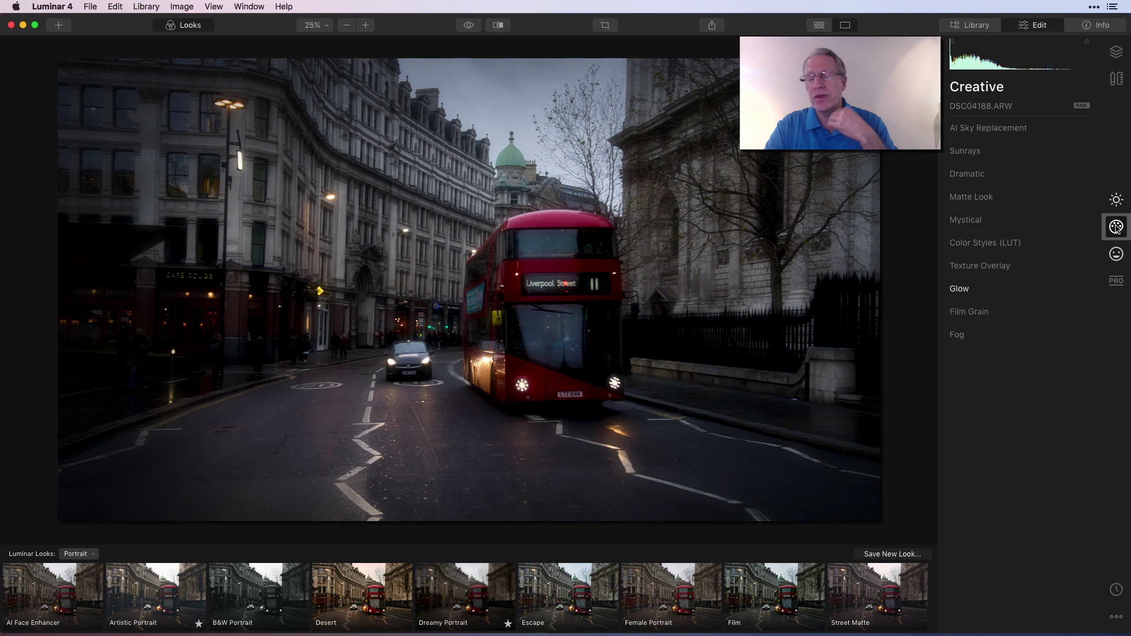
left_click(1021, 295)
left_click(1083, 290)
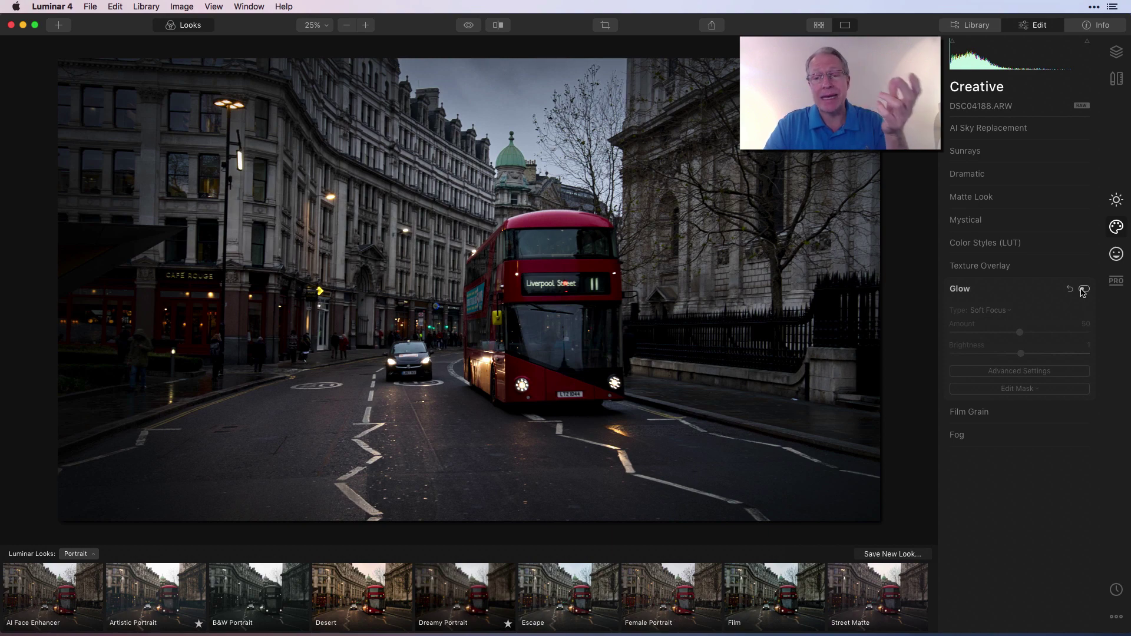
left_click(1084, 289)
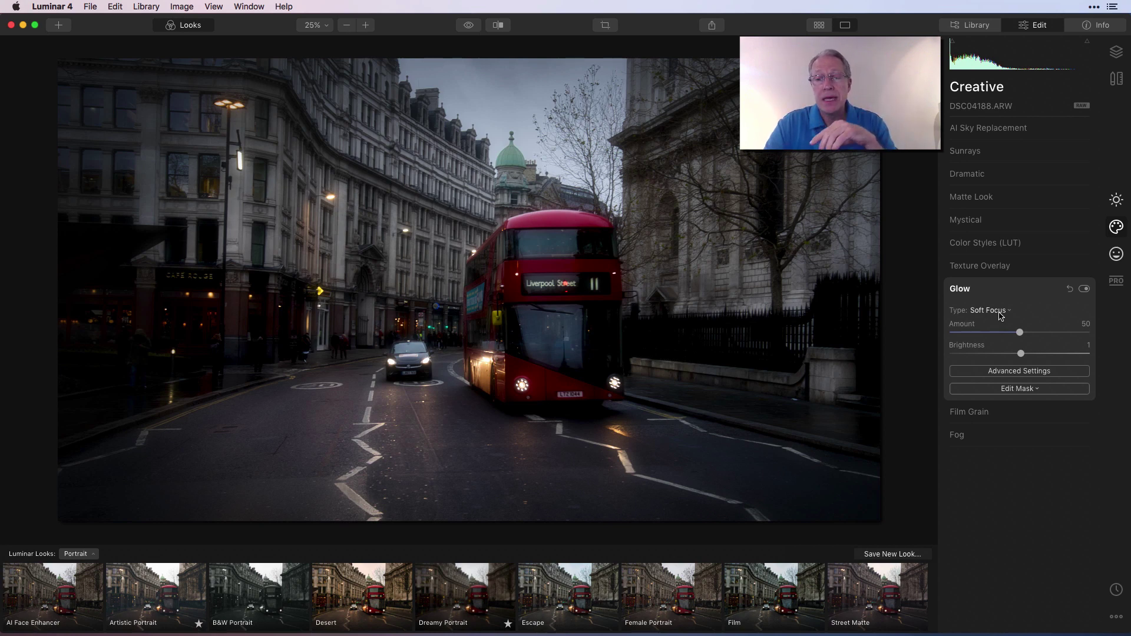
- Try the Soft Glow type in the Glow filter and return it to Soft Focus
left_click(999, 314)
left_click(1008, 321)
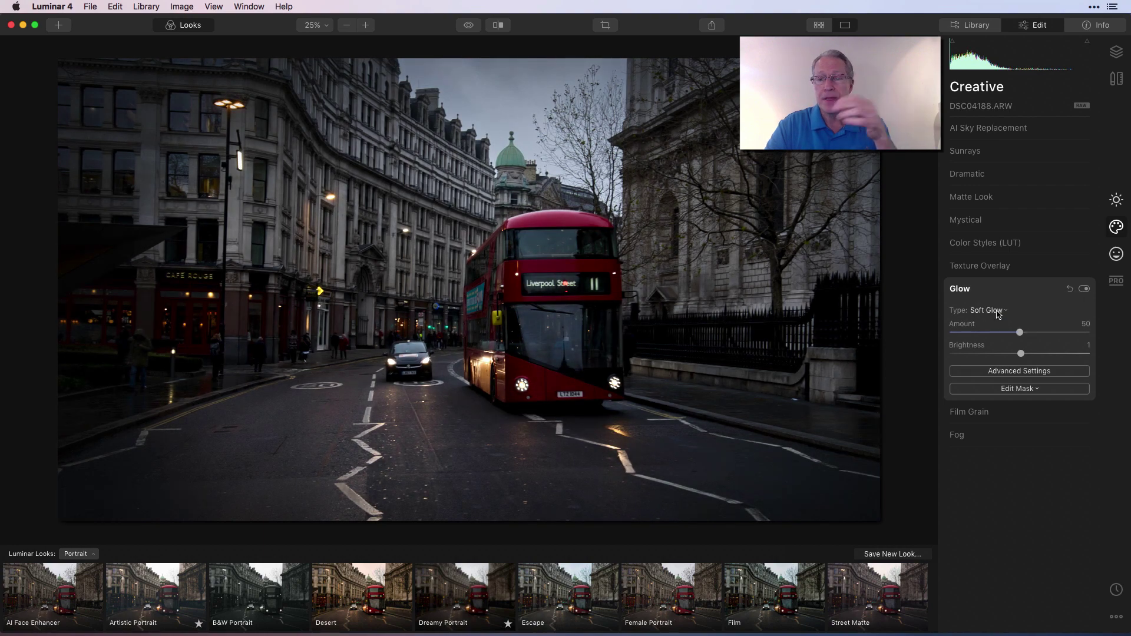
left_click(995, 311)
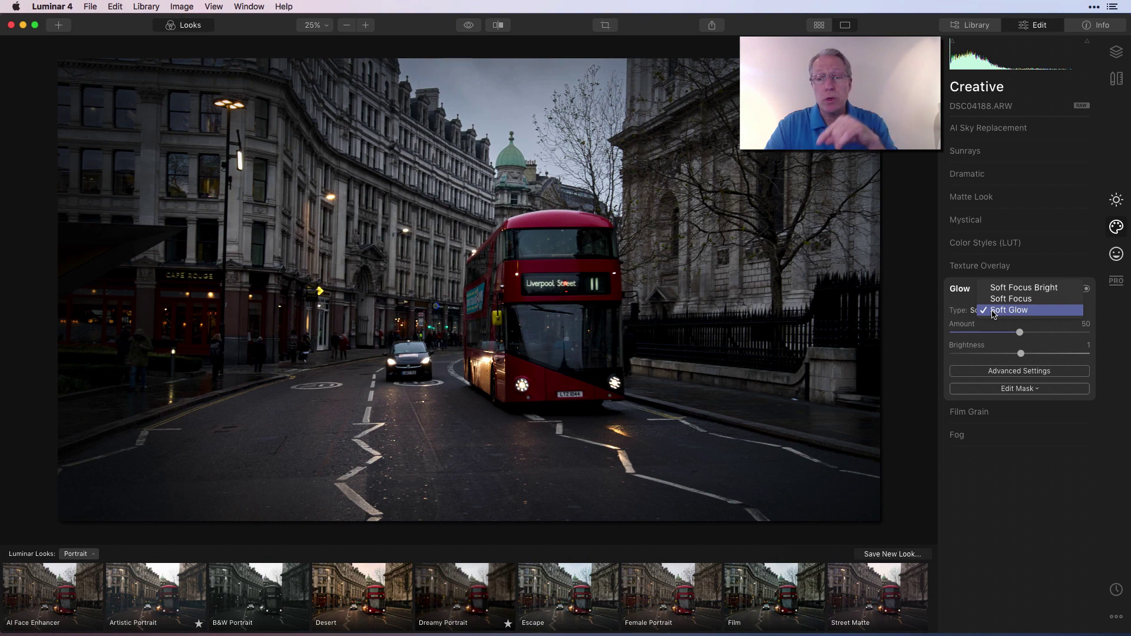
left_click(998, 300)
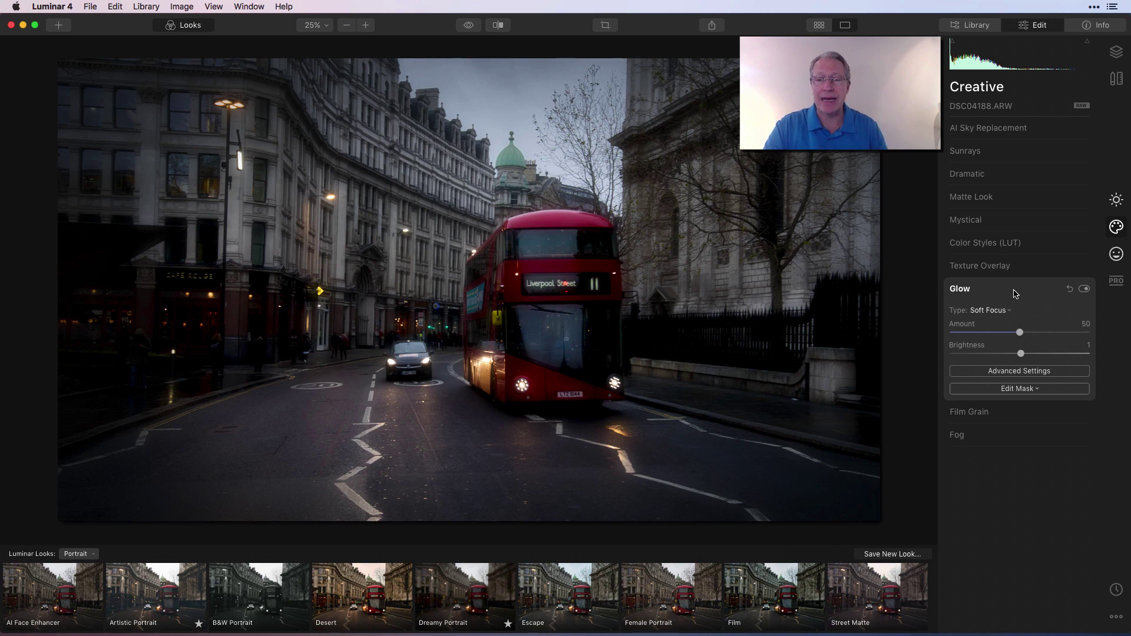
left_click(1015, 291)
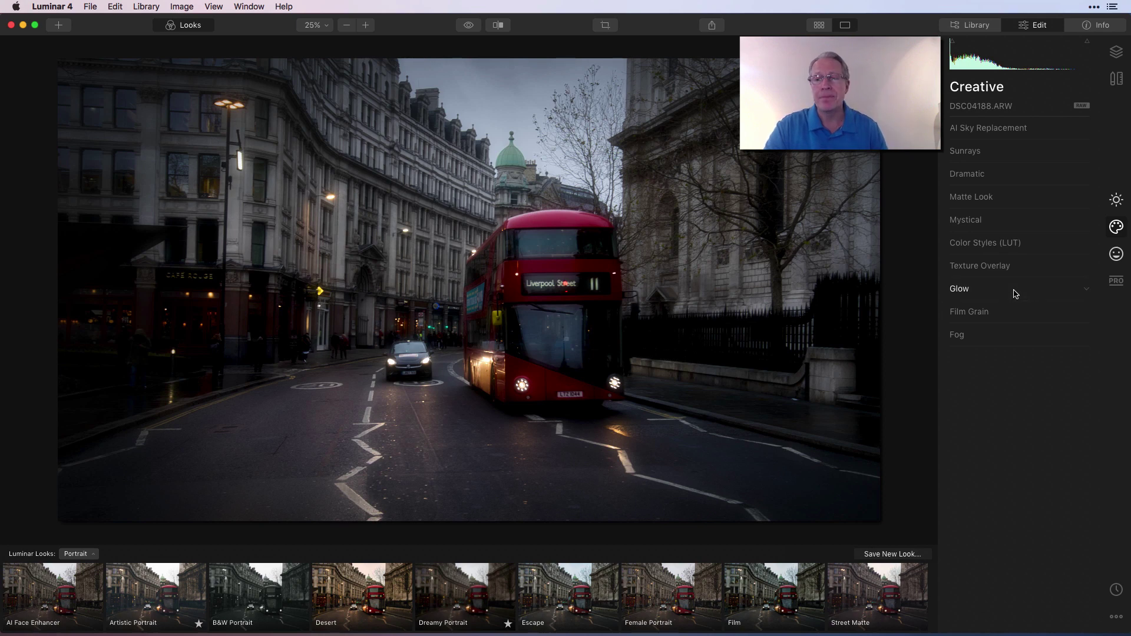
- Check the Portrait Enhancer's effect by turning it off and back on, and reset all its settings
left_click(1115, 255)
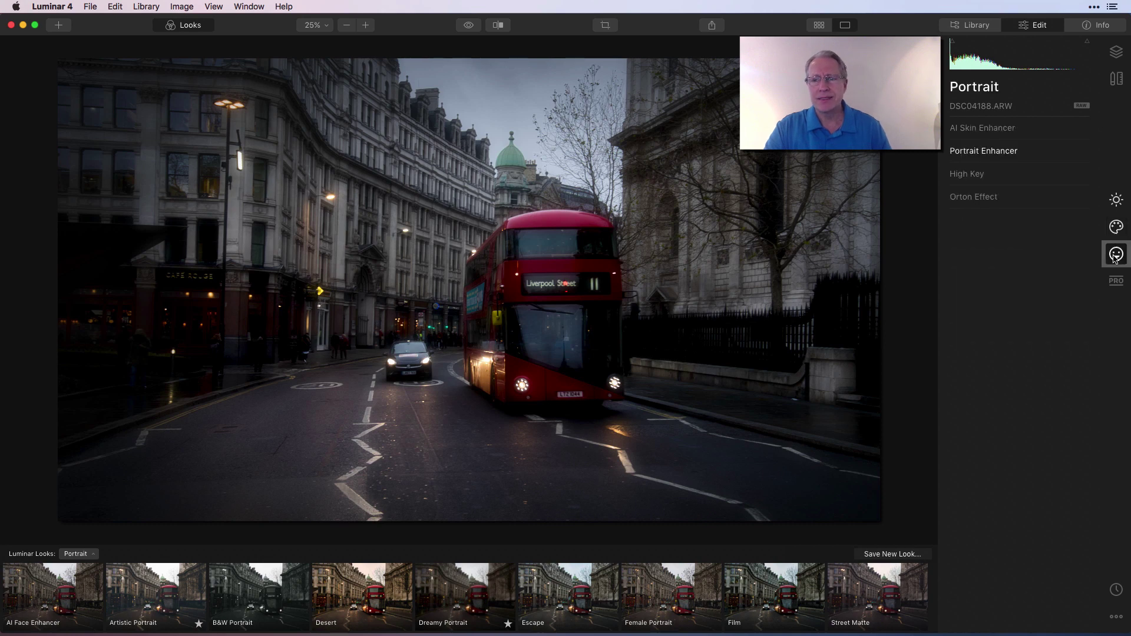
left_click(1001, 151)
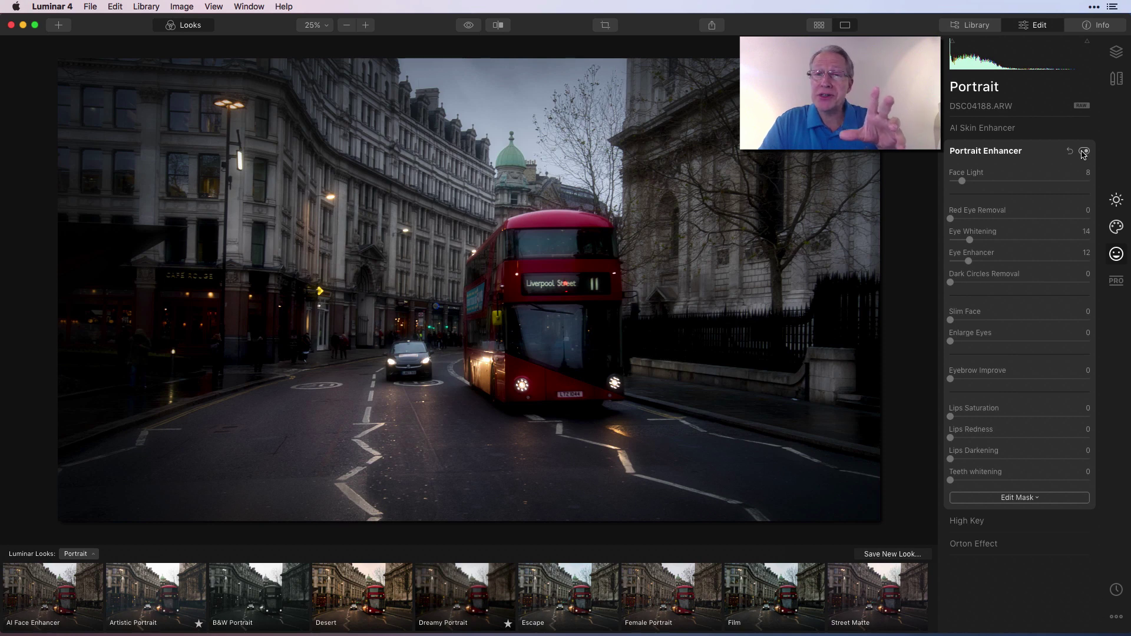
left_click(1083, 151)
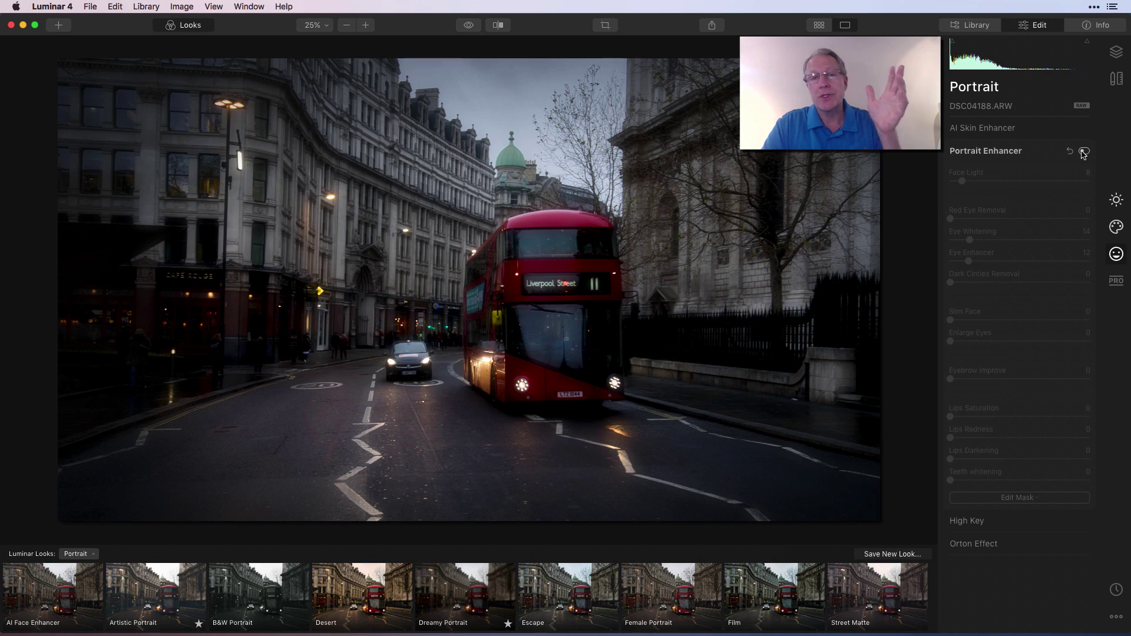
left_click(1083, 152)
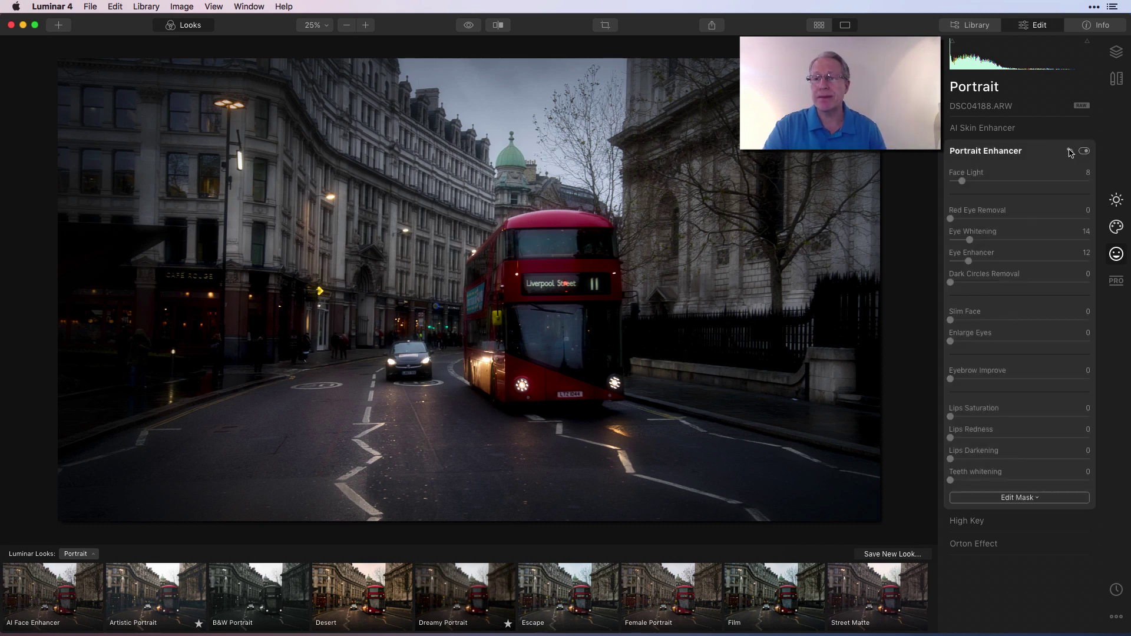
left_click(1068, 153)
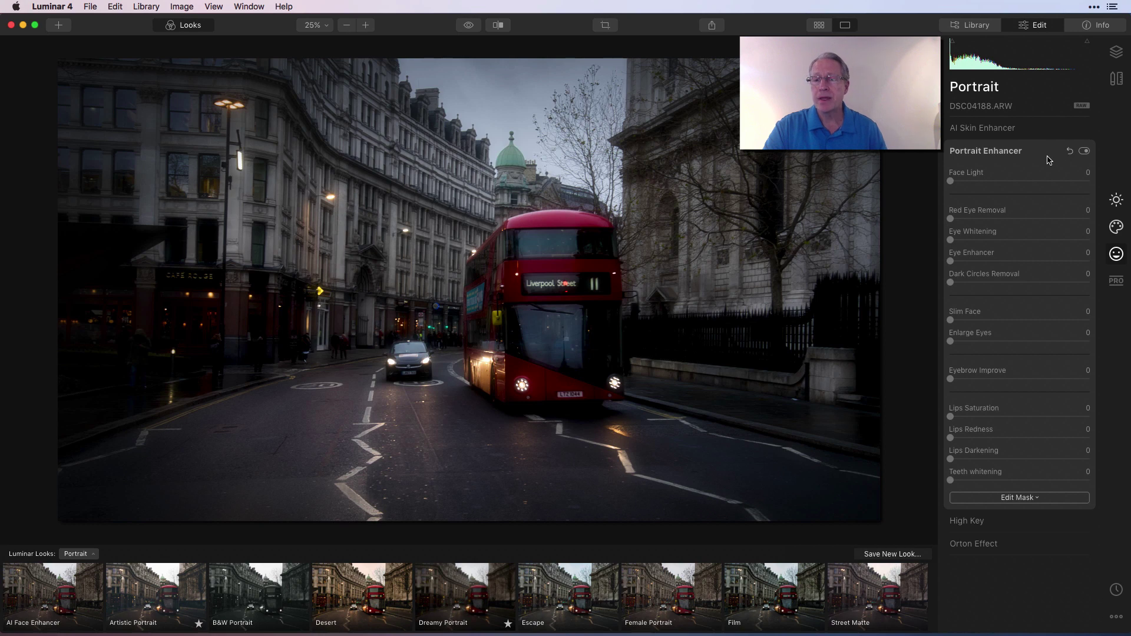
left_click(1117, 254)
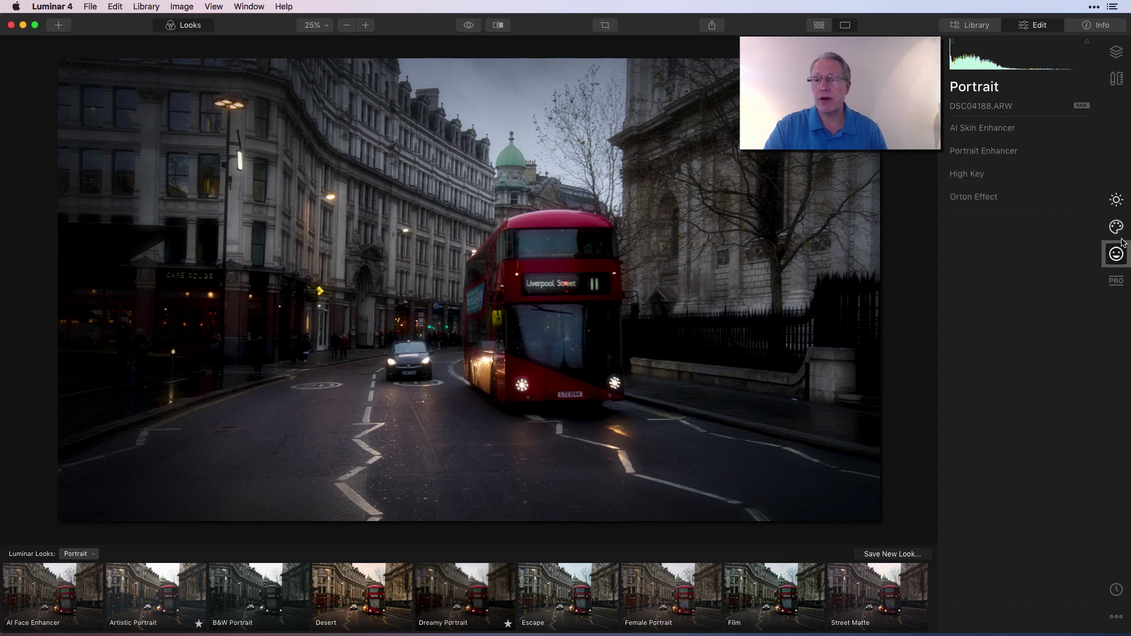
- Return to the Essentials filters and compare the edited photo with the original
left_click(1114, 203)
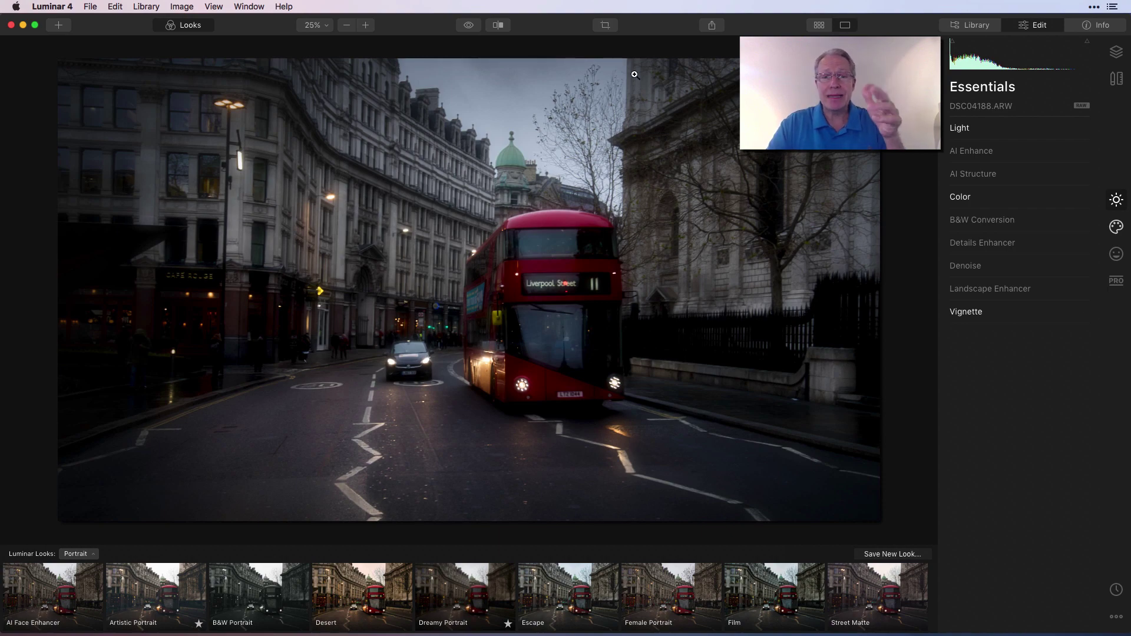
left_click(471, 26)
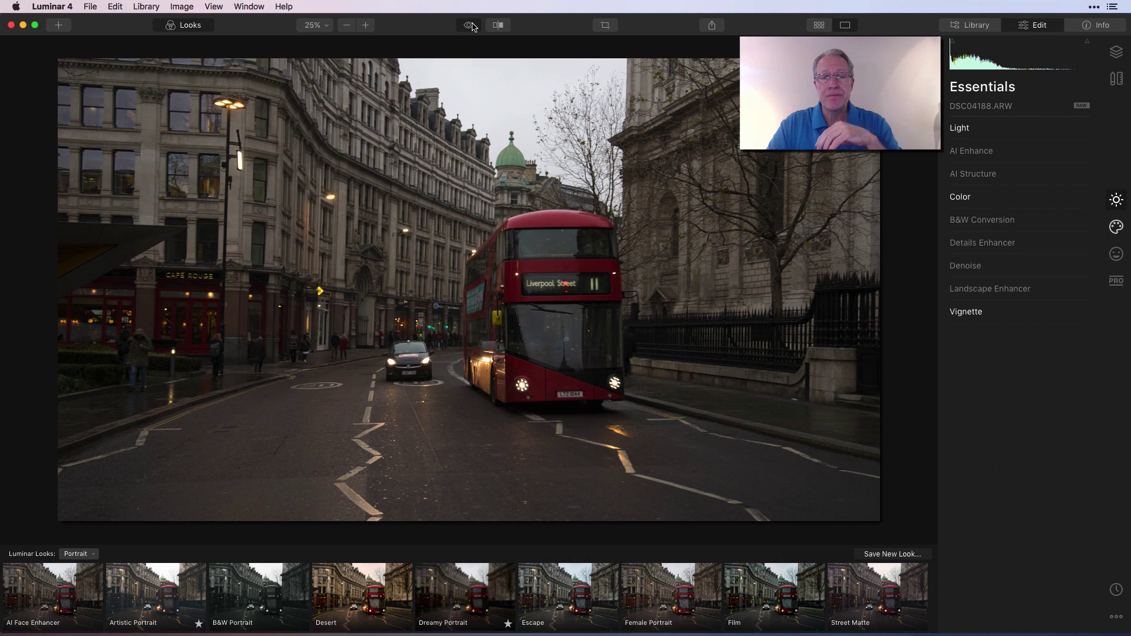
left_click(471, 26)
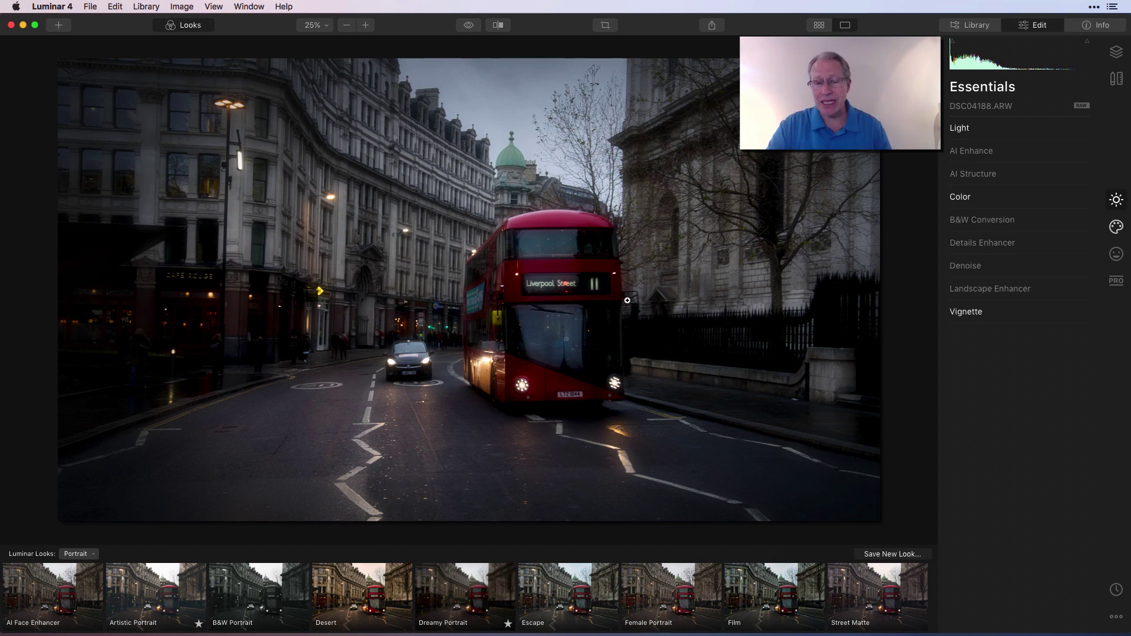
- Save the current edits as a new Luminar Look named "Dreamy Street"
left_click(893, 554)
type("Dreamy Street")
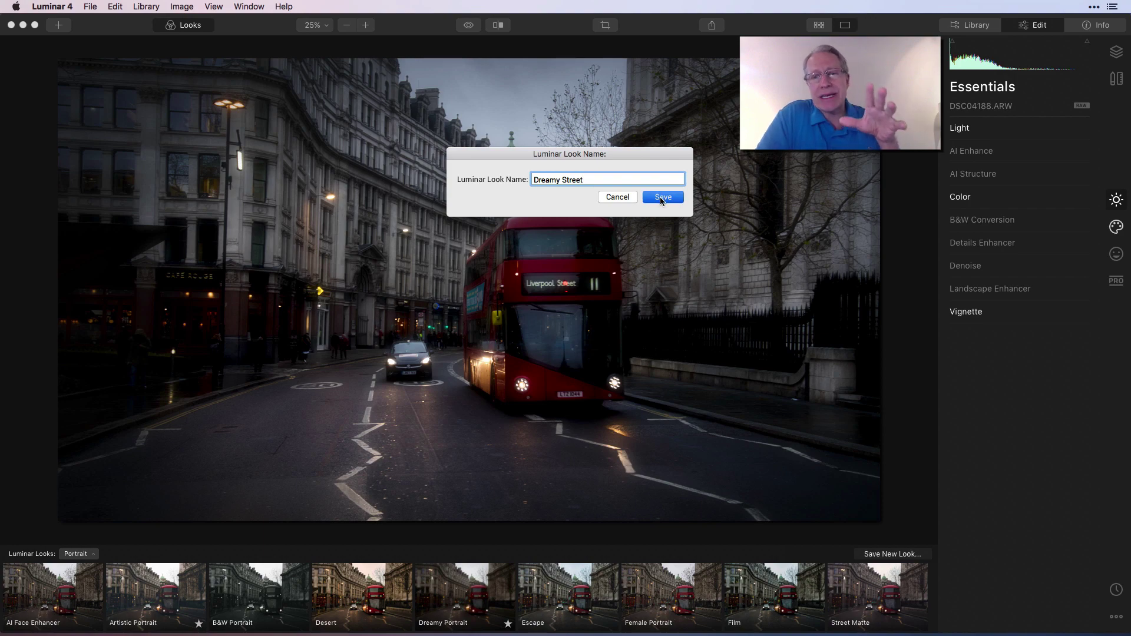
left_click(660, 197)
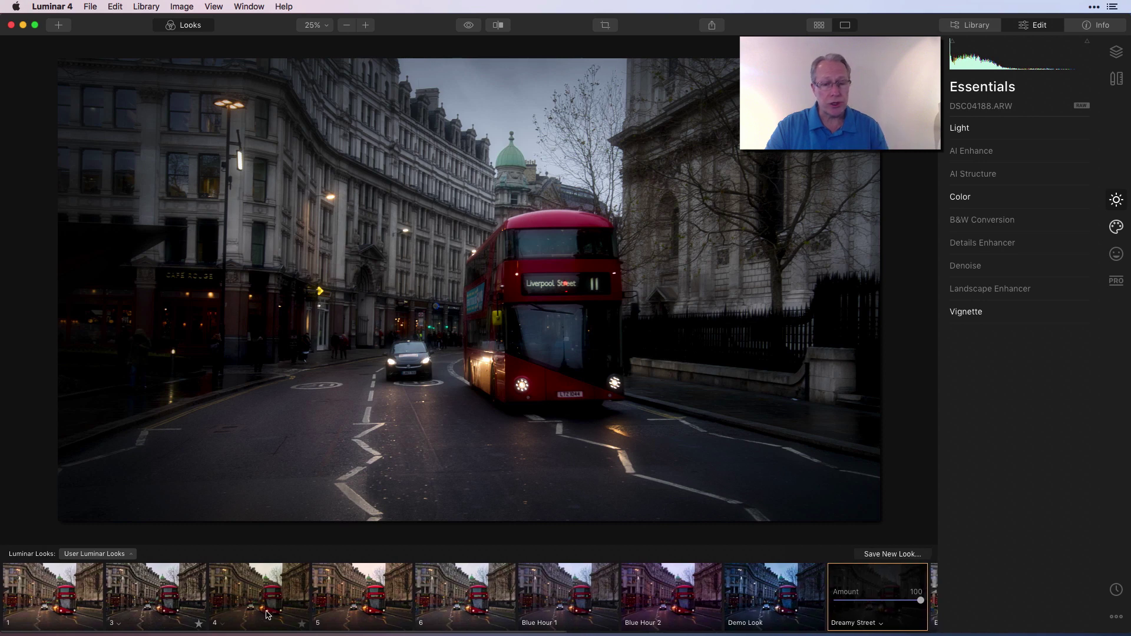
- Browse the User Luminar Looks past Dreamy Street and apply the Essentials 2 look to the photo
scroll(331, 602, "right", 6)
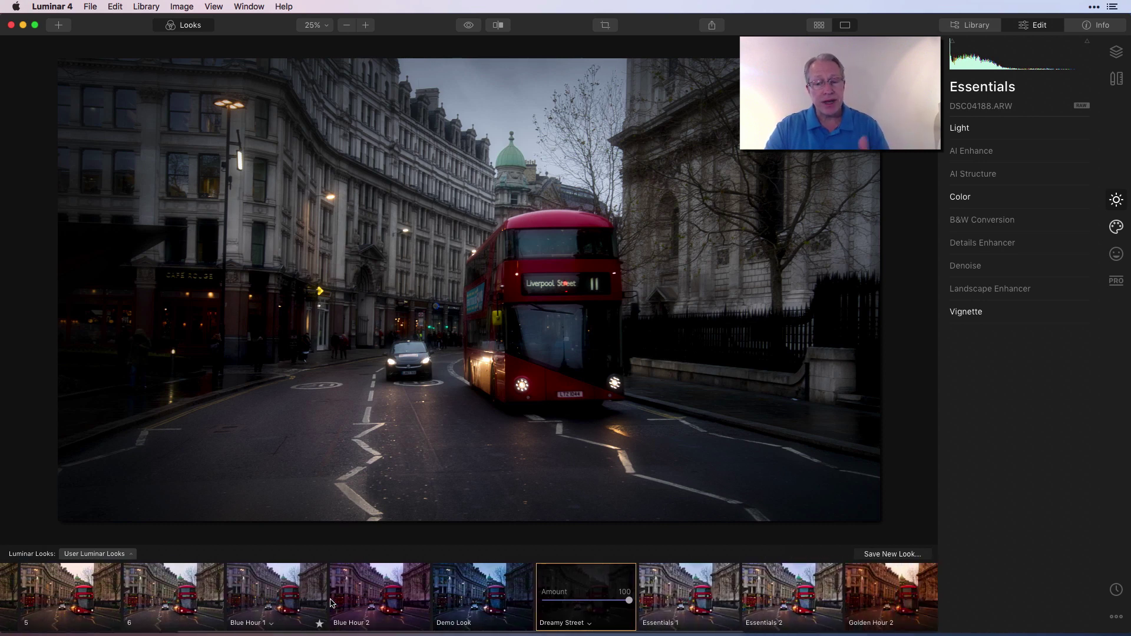
scroll(331, 602, "right", 2)
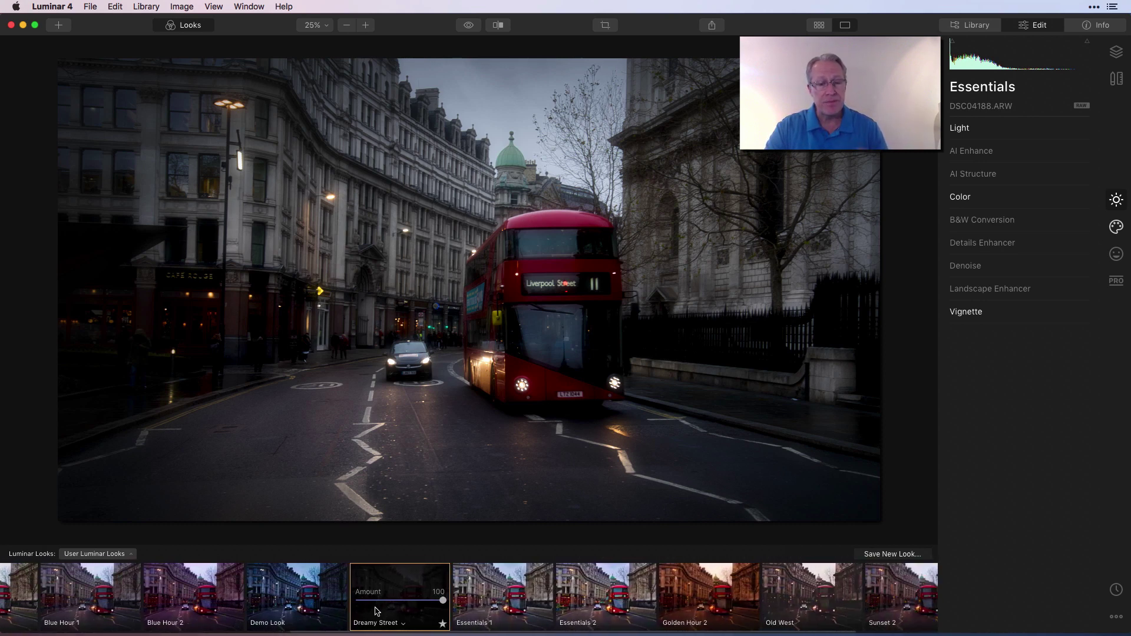
scroll(565, 604, "right", 1)
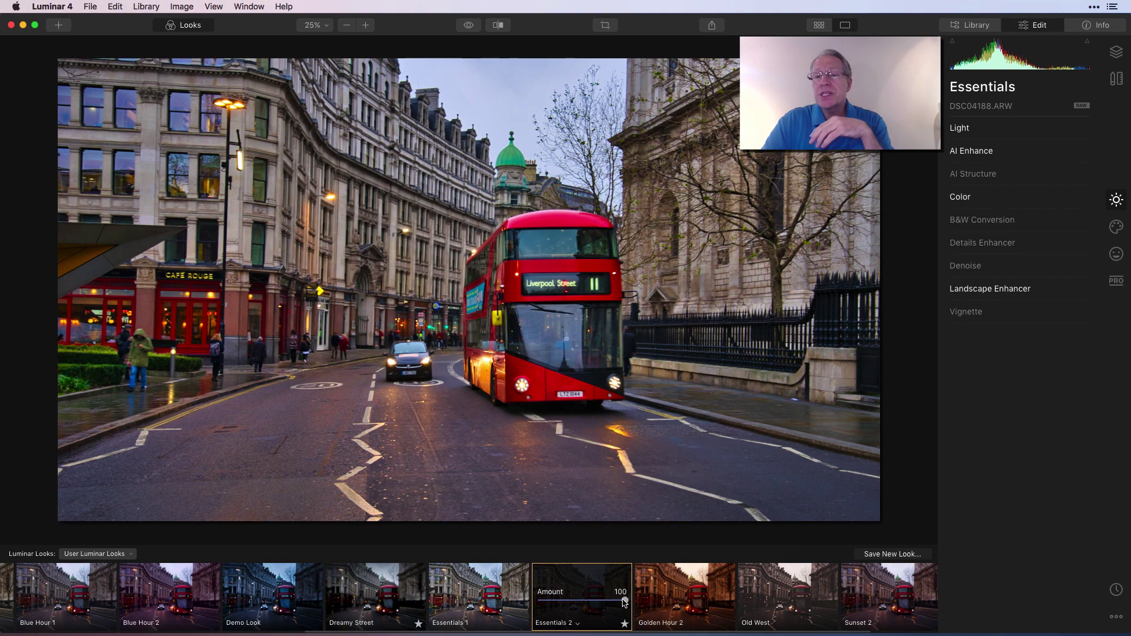
- Review the Essentials 2 look's Color and Landscape Enhancer settings, turning the Landscape Enhancer off and back on to check its effect
left_click(995, 200)
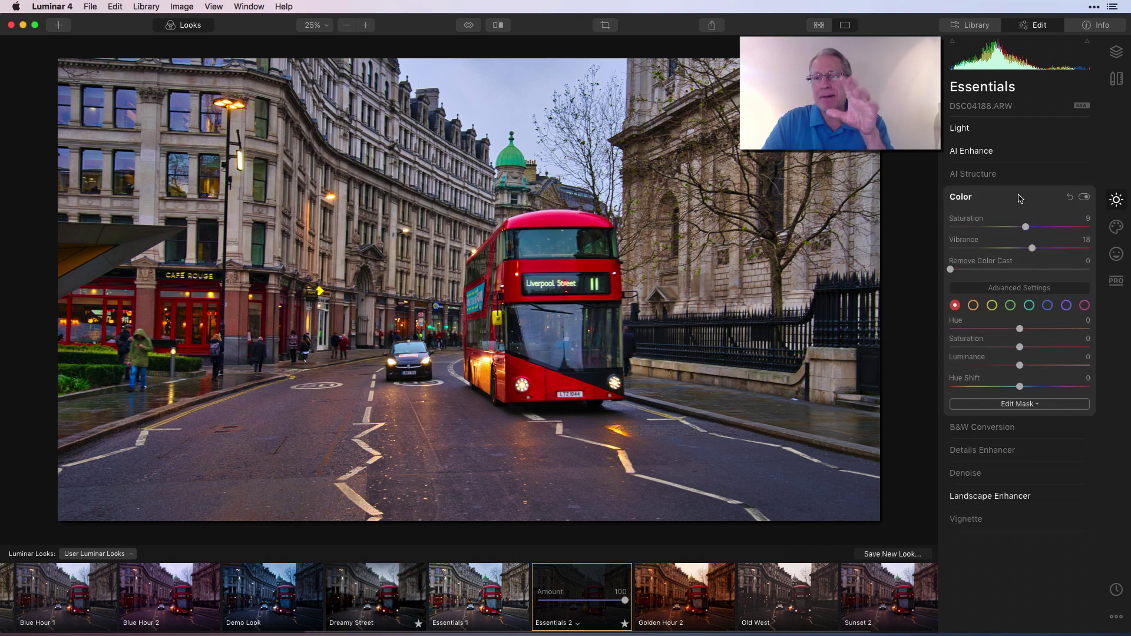
left_click(1020, 198)
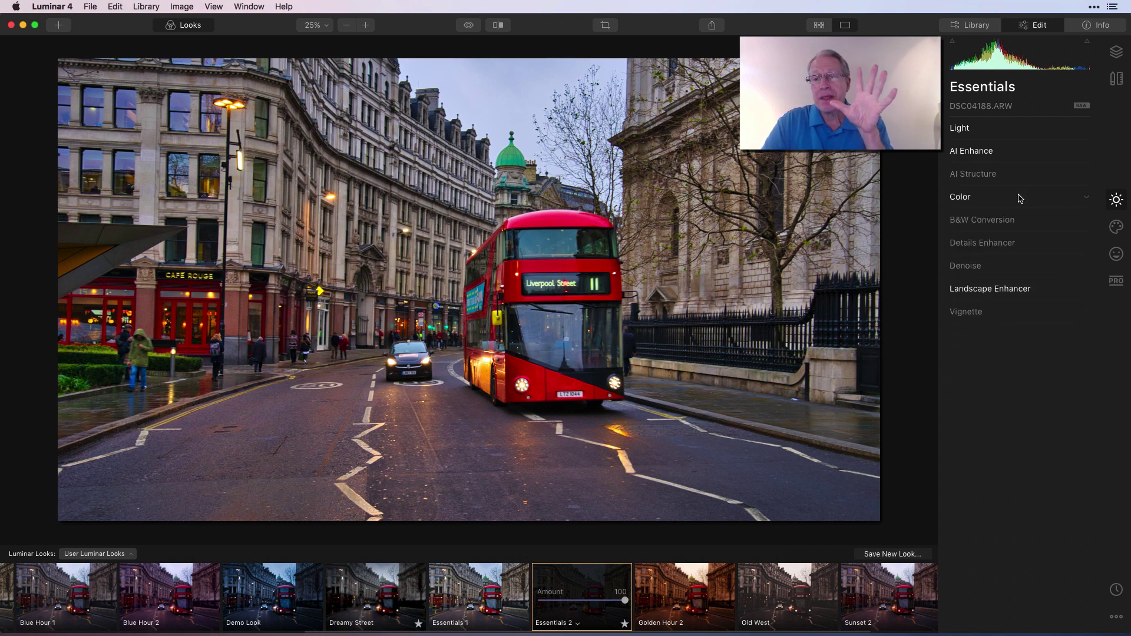
left_click(1013, 295)
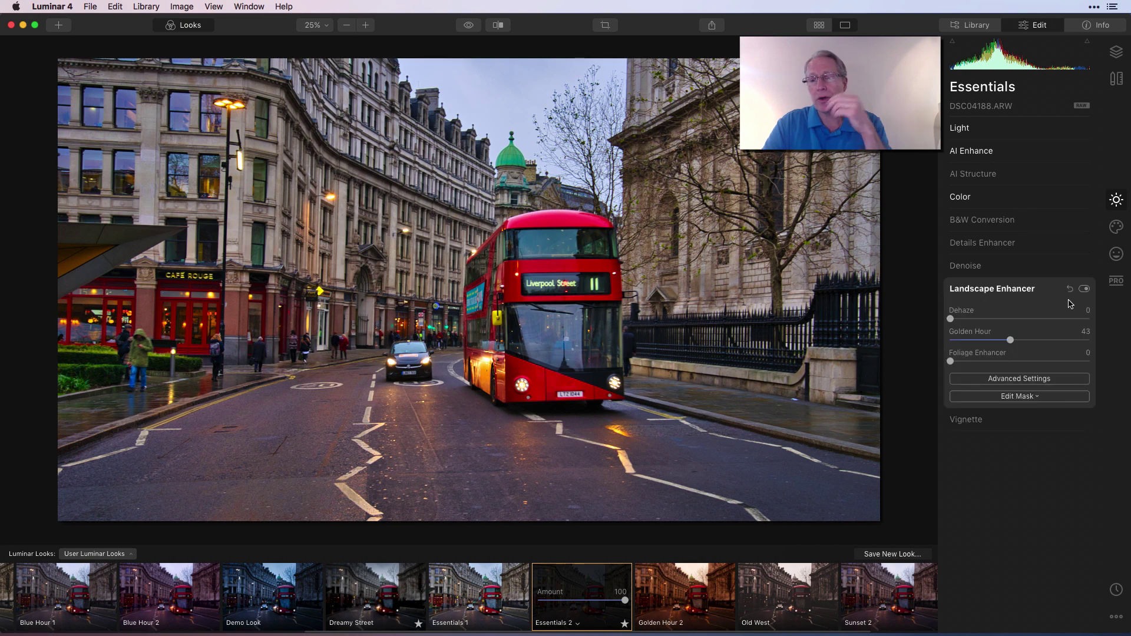
left_click(1084, 289)
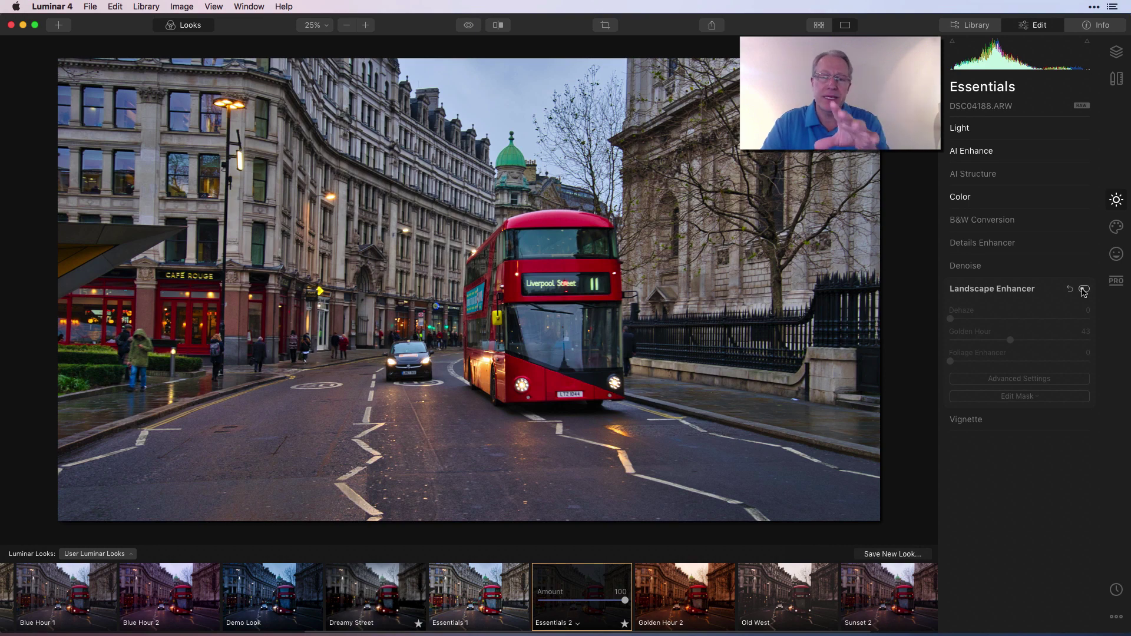
left_click(1084, 289)
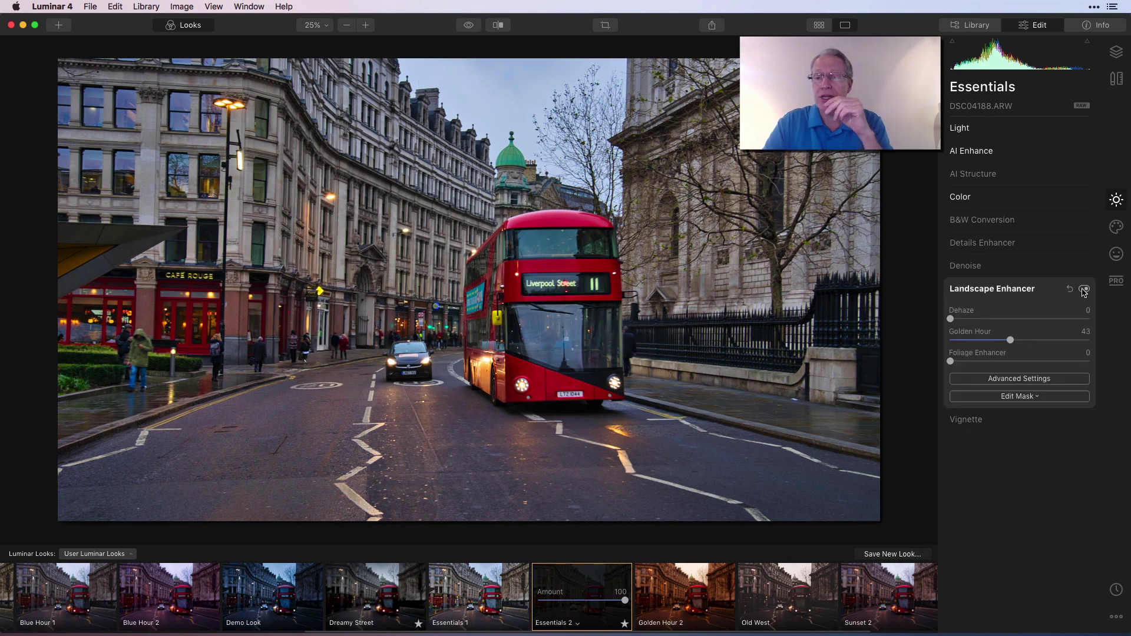
left_click(1035, 289)
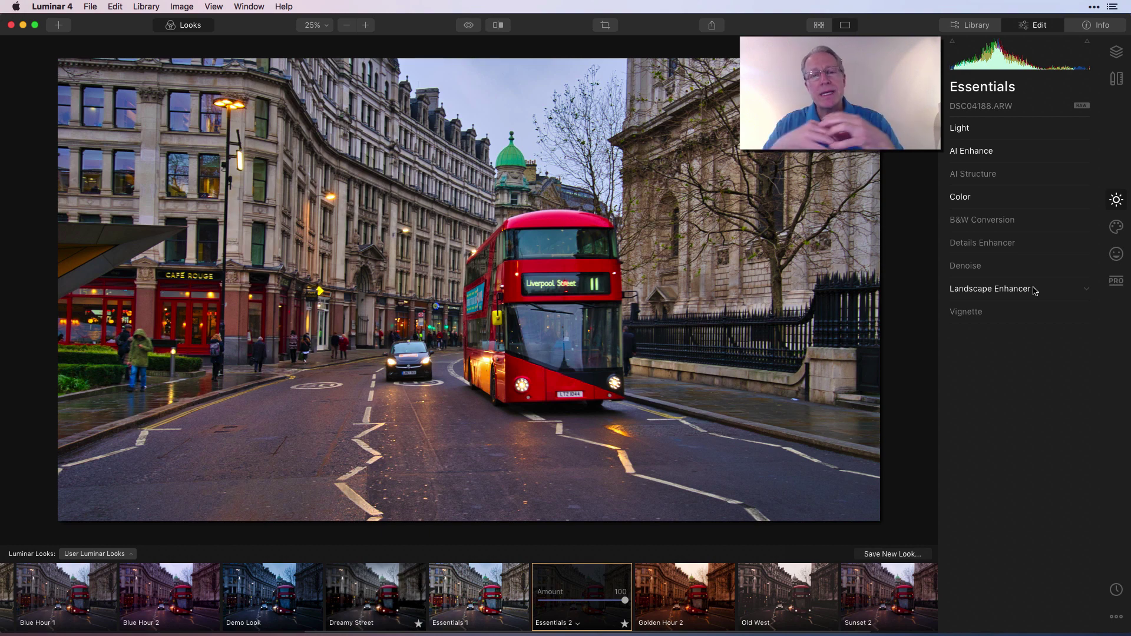
- Apply the Dreamy Street look and compare the result with the original photo
left_click(384, 605)
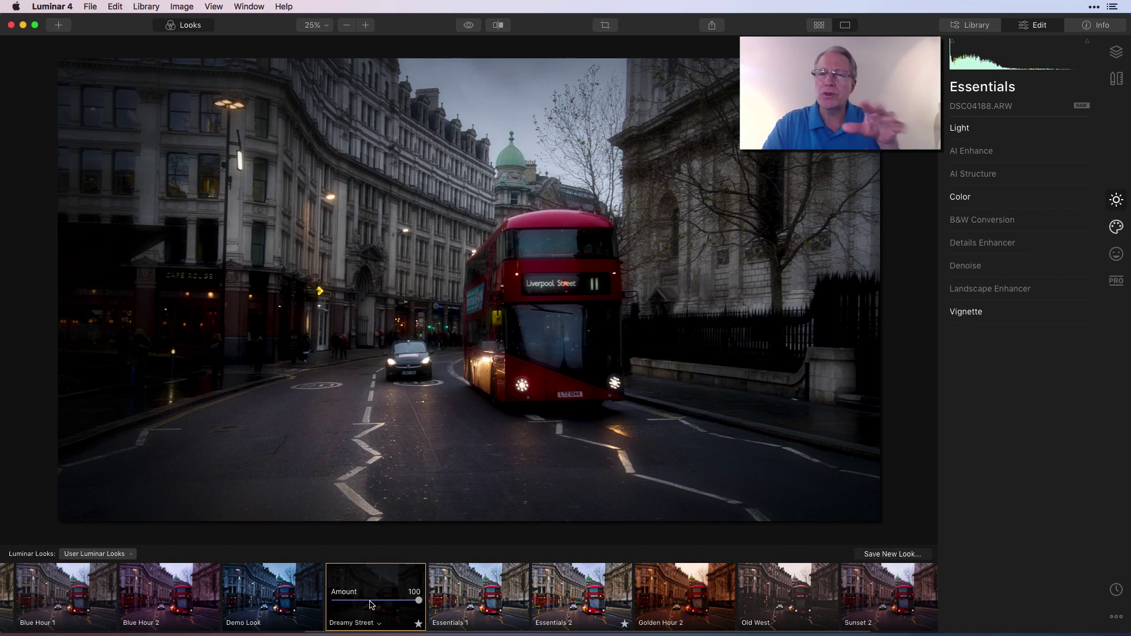
left_click(469, 27)
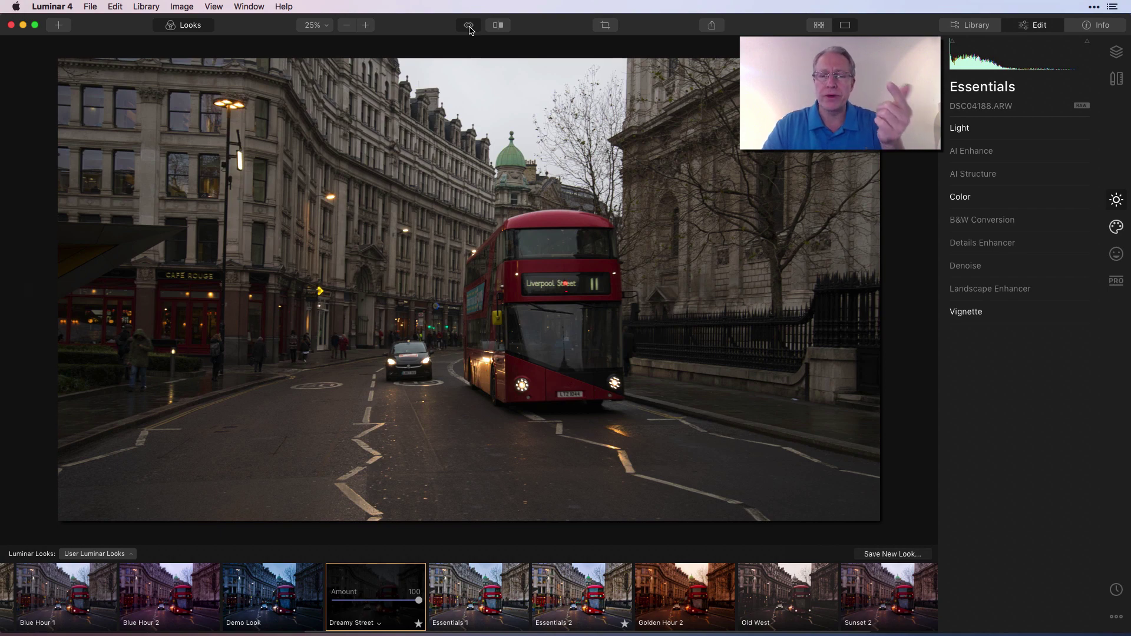
left_click(469, 27)
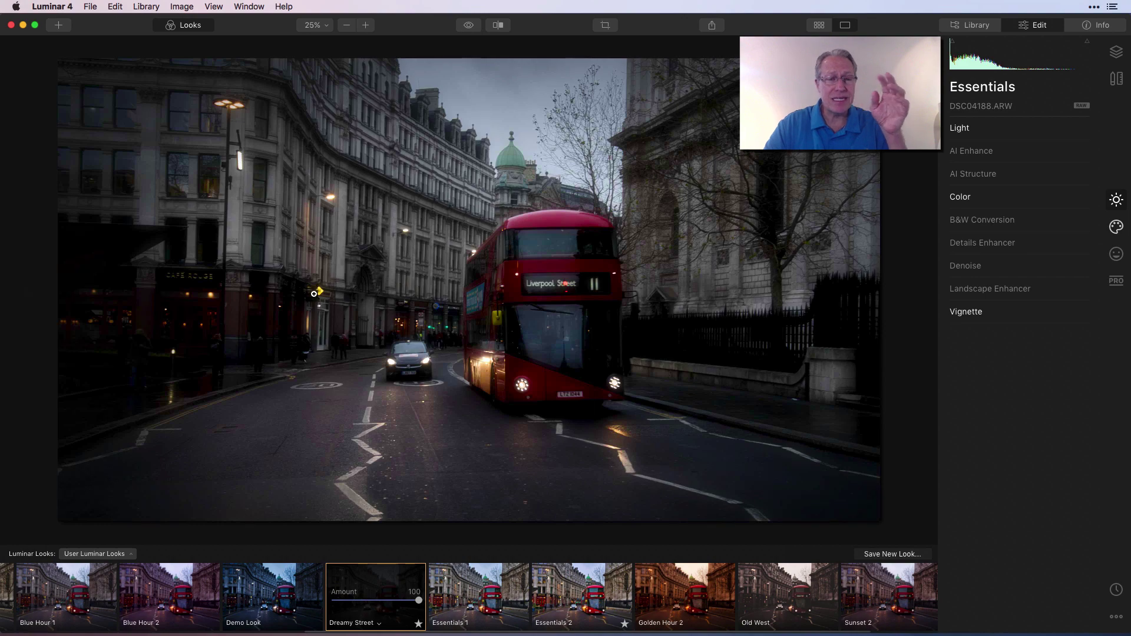
- Apply the Super Sharp look from the Essentials collection and review its Details Enhancer settings
left_click(84, 557)
left_click(45, 112)
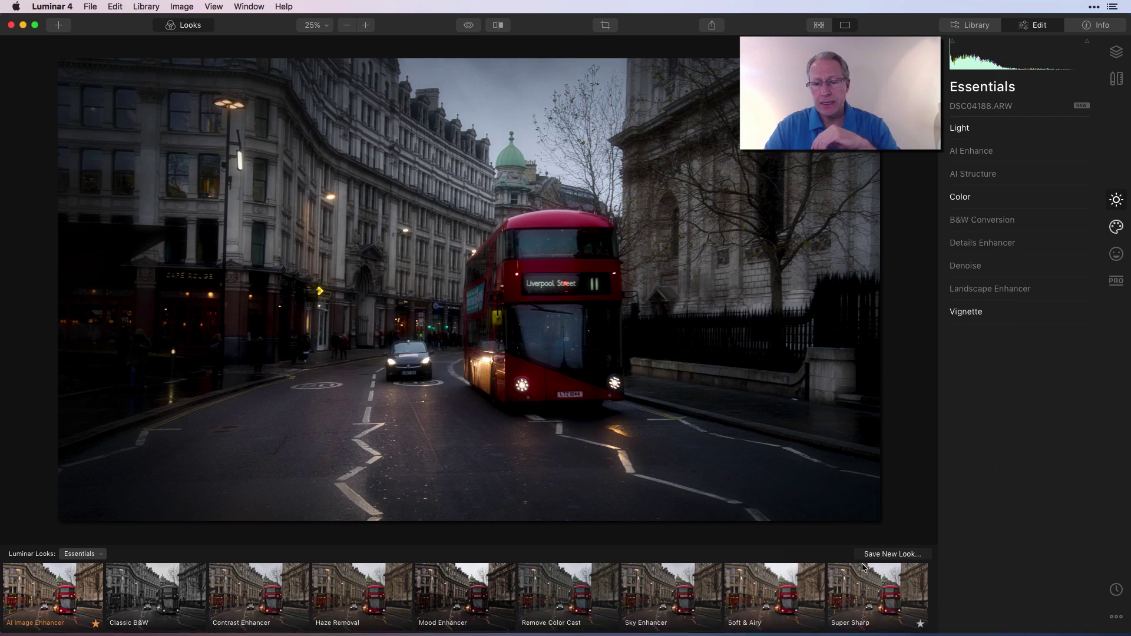
left_click(883, 603)
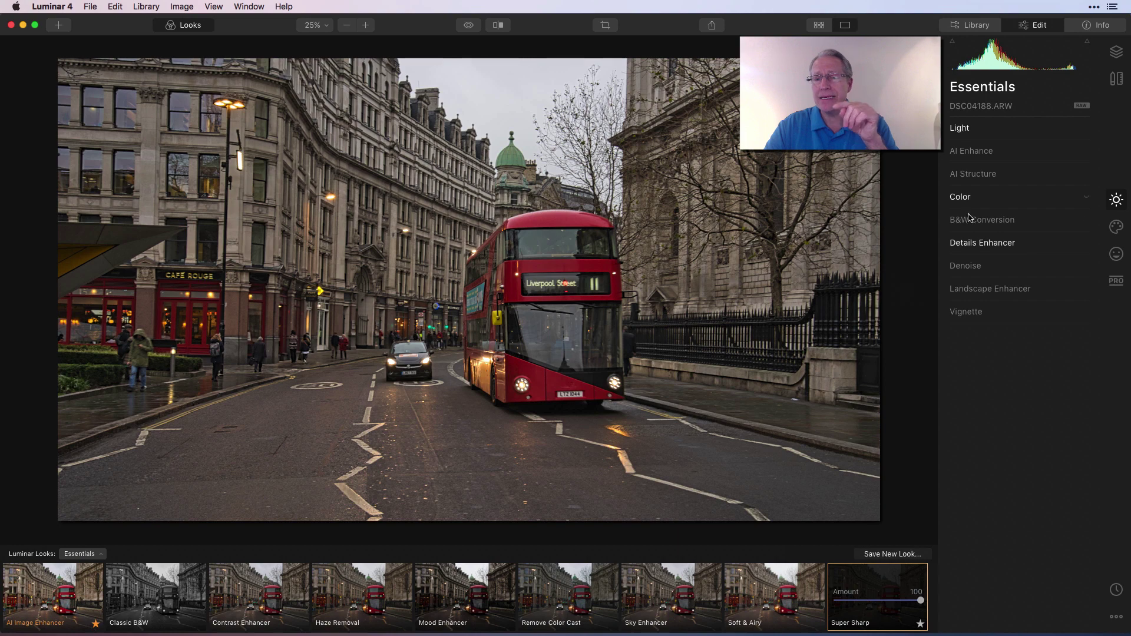
left_click(976, 243)
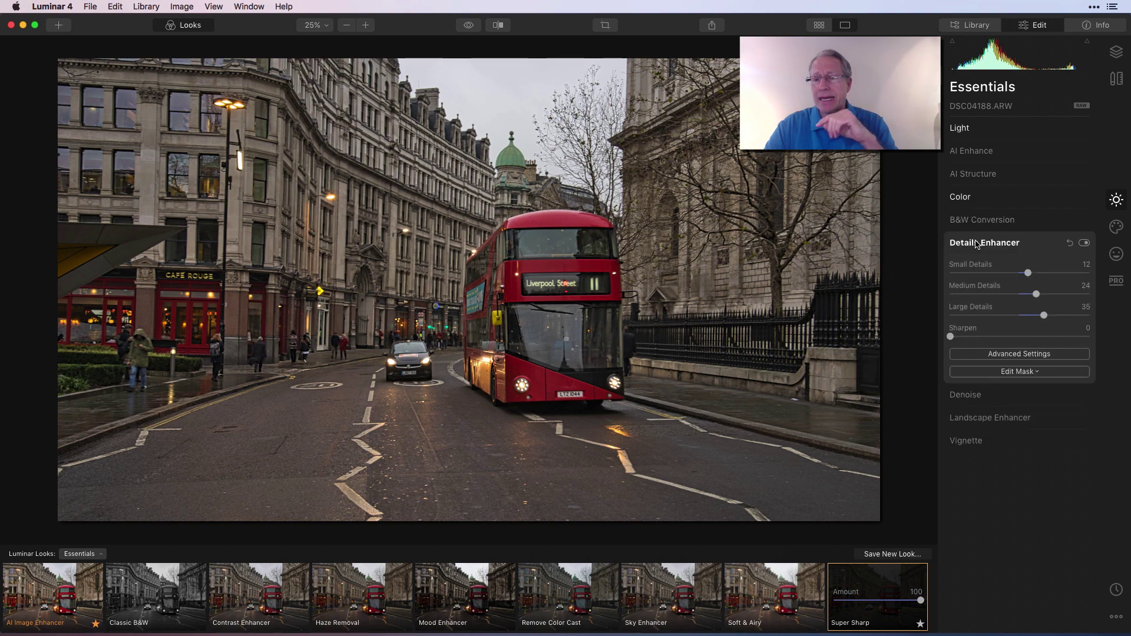
left_click(976, 244)
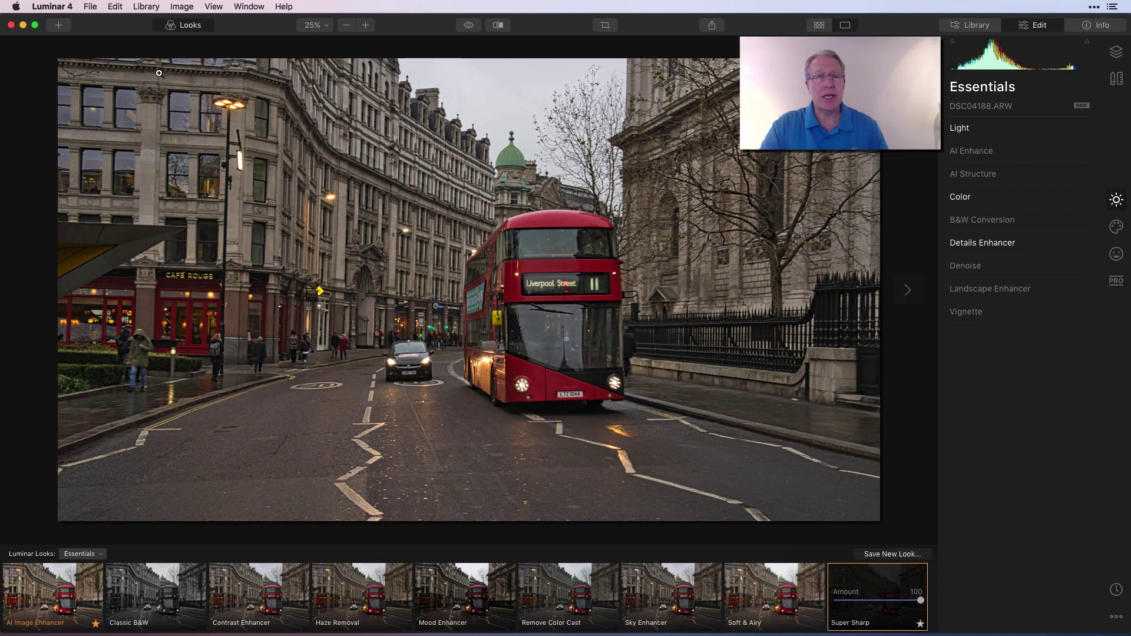
- Reset all adjustments on the photo
left_click(184, 7)
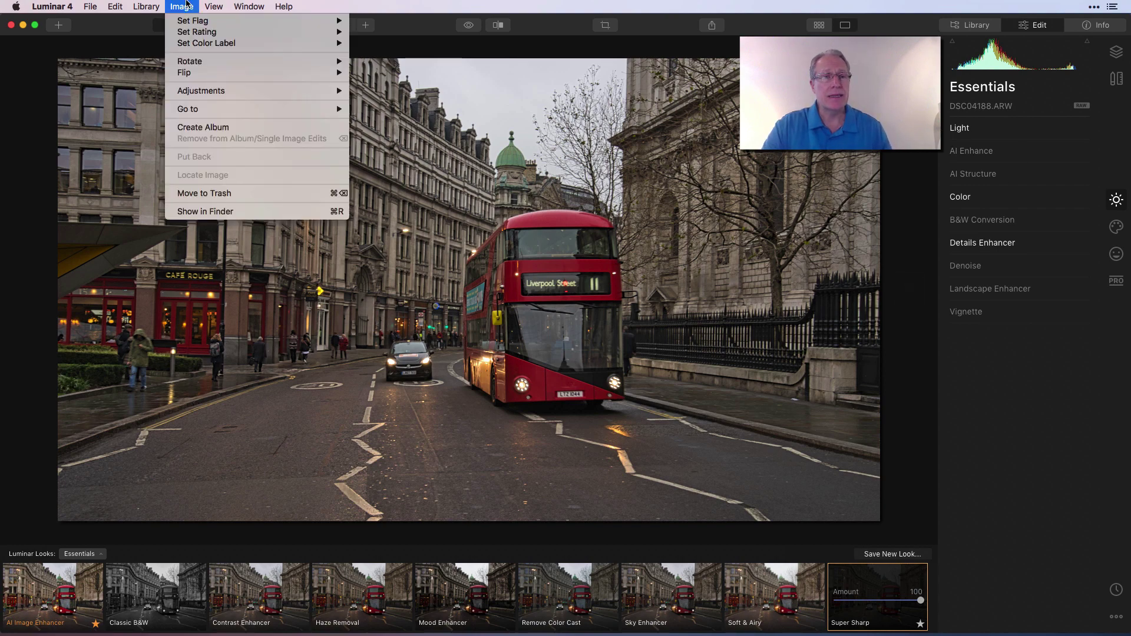
mouse_move(209, 93)
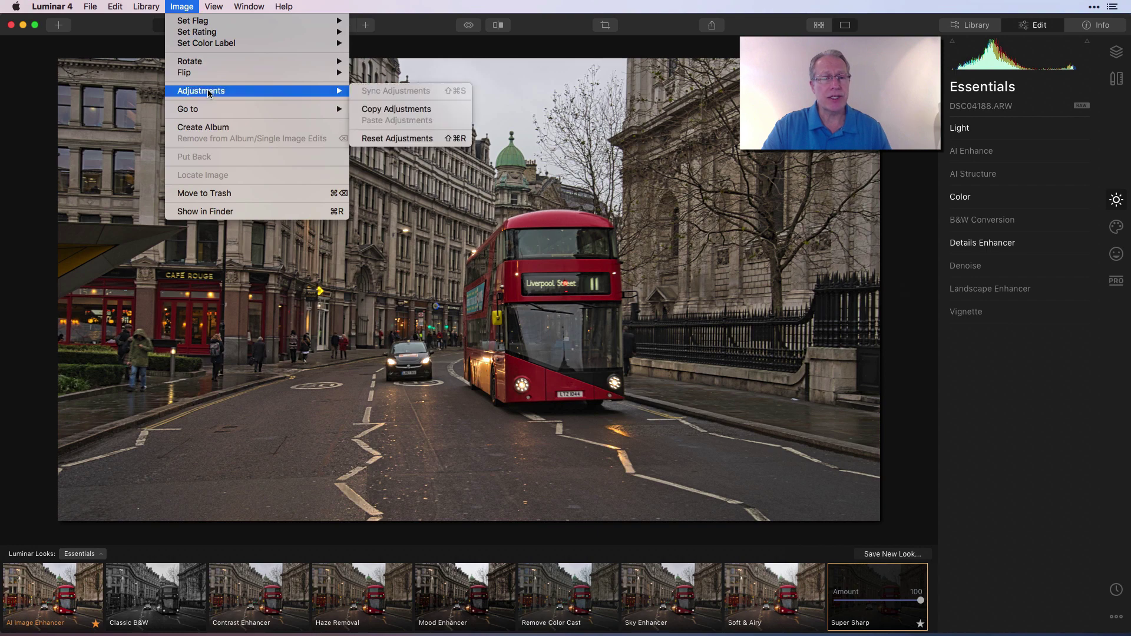
left_click(434, 138)
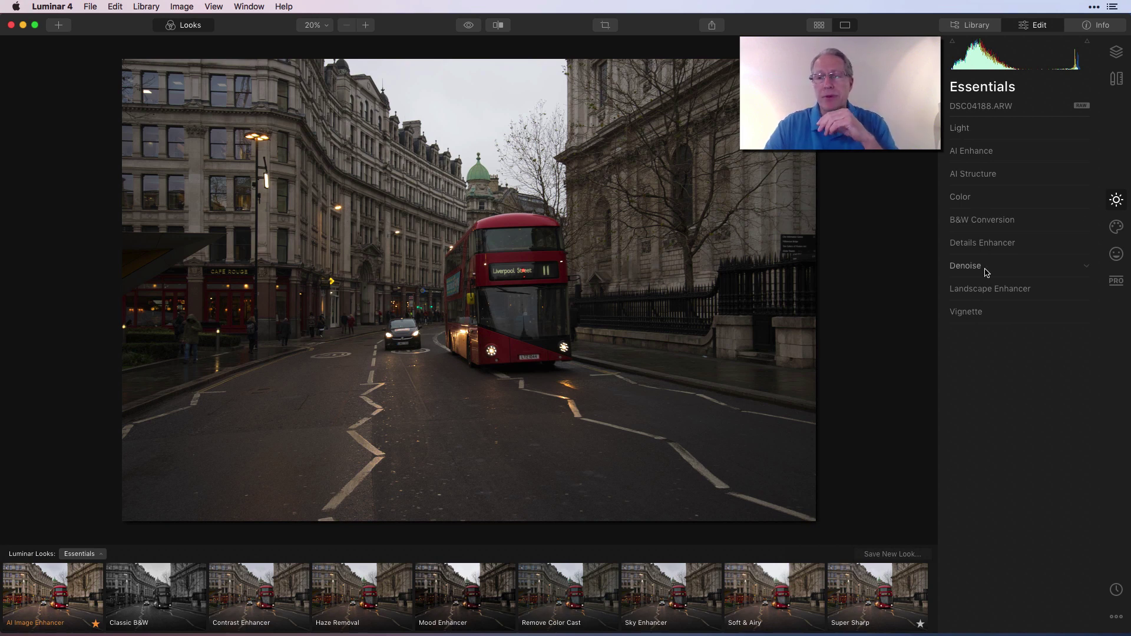
- Set Small Details to 16, Medium Details to 20 and Large Details to 19 in Details Enhancer, and Vibrance to 15 in Color
left_click(1010, 243)
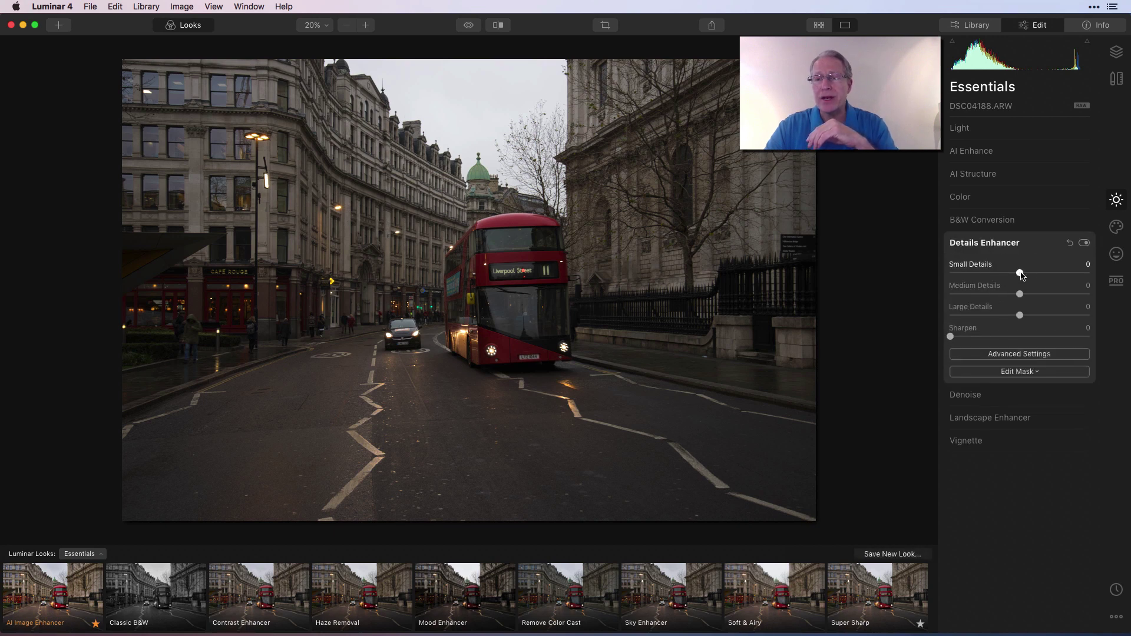
left_click_drag(1022, 274, 1037, 294)
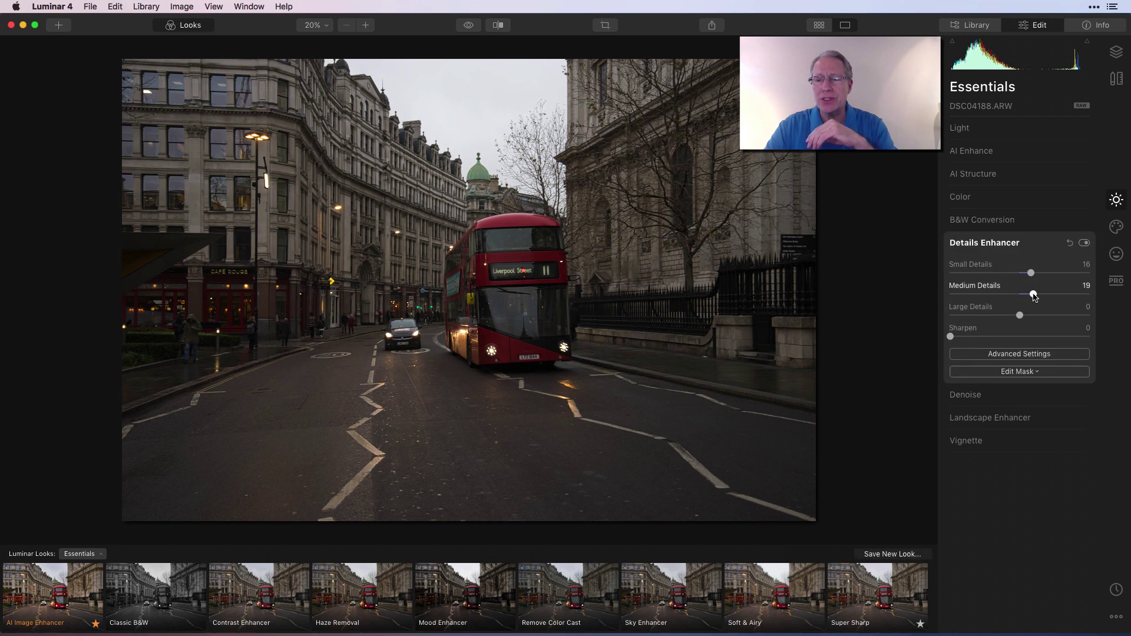
left_click_drag(1031, 316, 1035, 316)
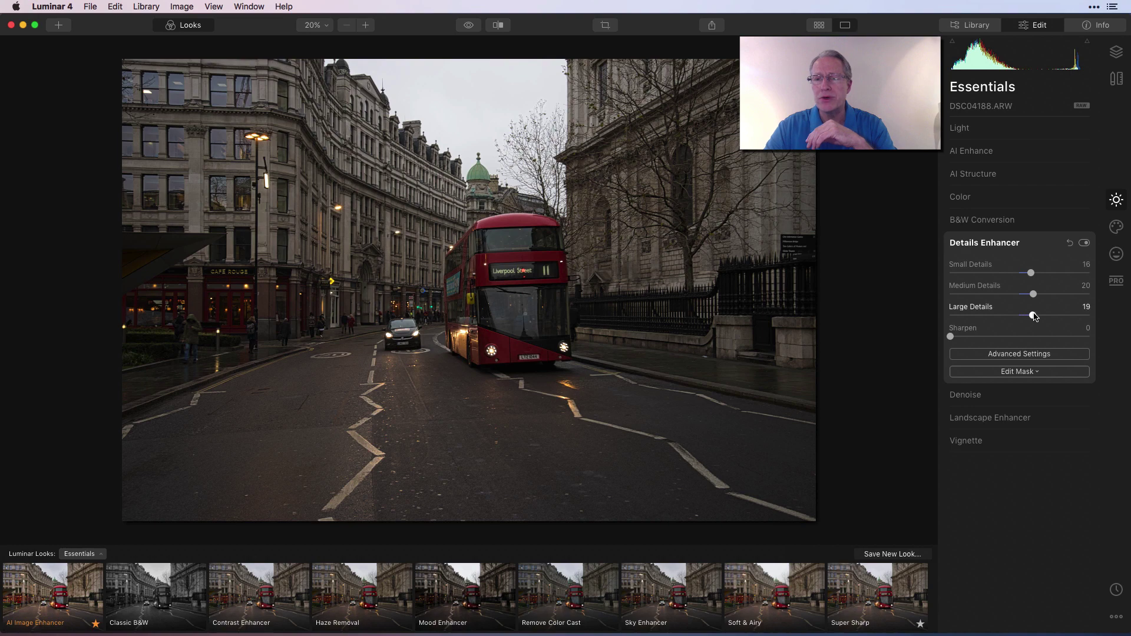
left_click(977, 198)
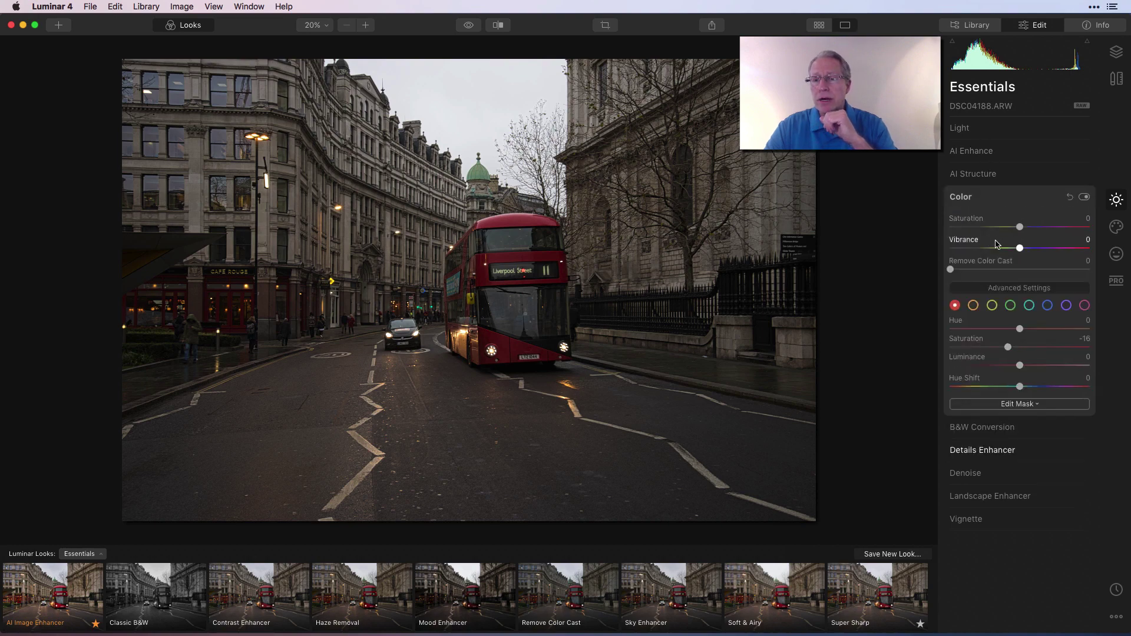
left_click_drag(1019, 248, 1031, 248)
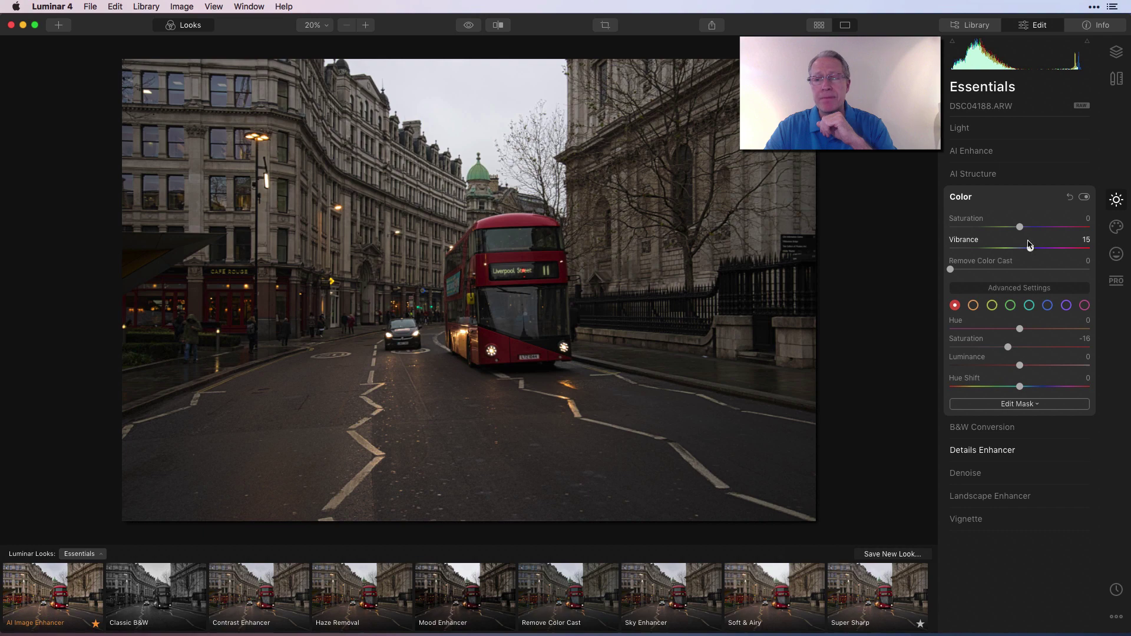
- In the Light filter, set Temperature to 6741, Exposure to 0.23 and Smart Contrast to 14
left_click(997, 131)
left_click_drag(1023, 181, 1026, 181)
left_click_drag(1021, 238, 1031, 260)
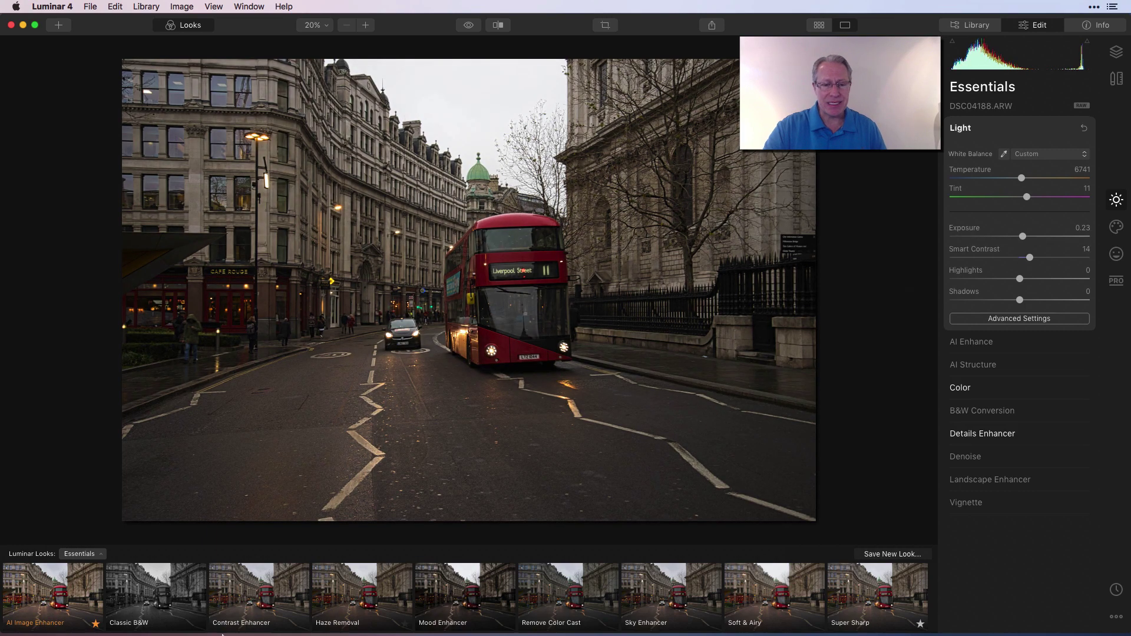
- Hide the Luminar Looks strip, collapse the Light filter and look over the Landscape Enhancer's settings
scroll(785, 589, "right", 1)
scroll(785, 590, "left", 1)
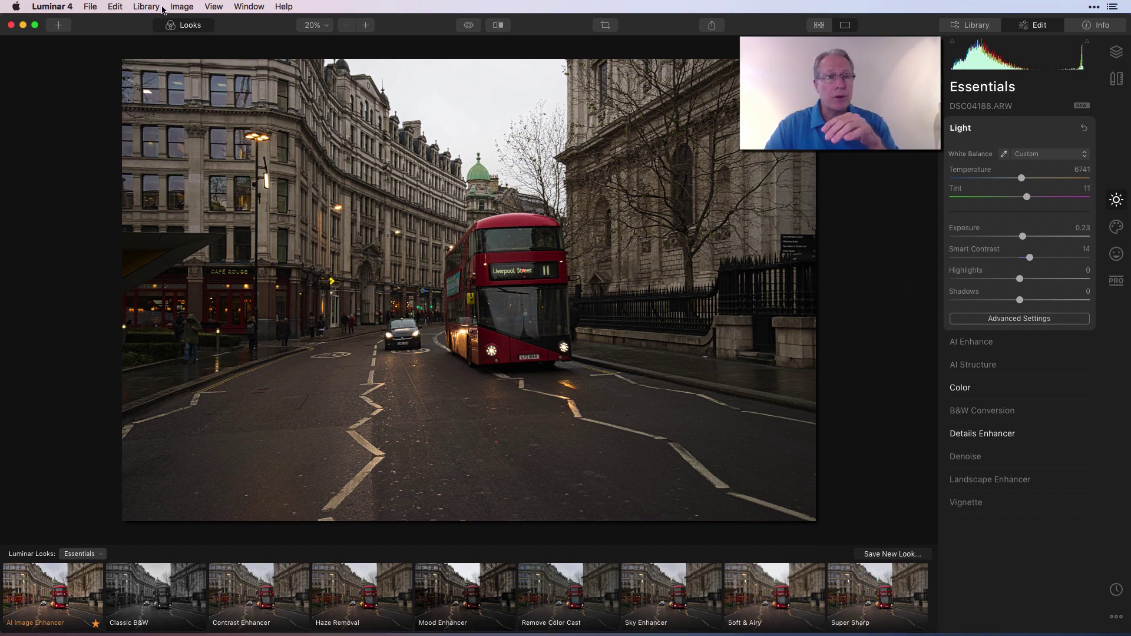
left_click(183, 26)
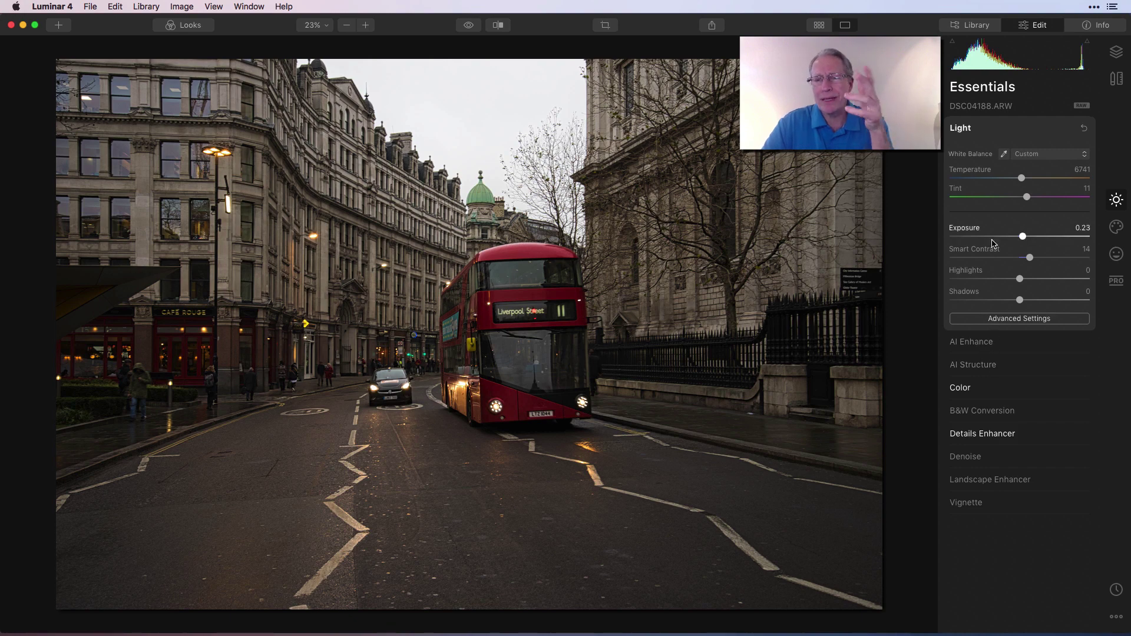
scroll(1022, 132, "down", 2)
left_click(1022, 131)
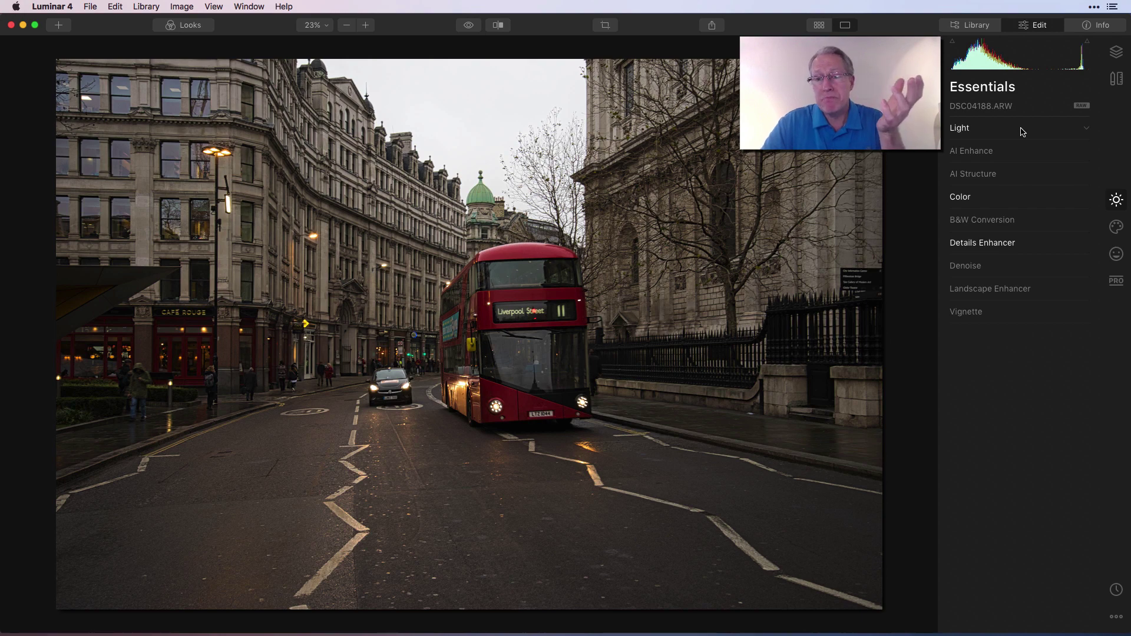
left_click(998, 296)
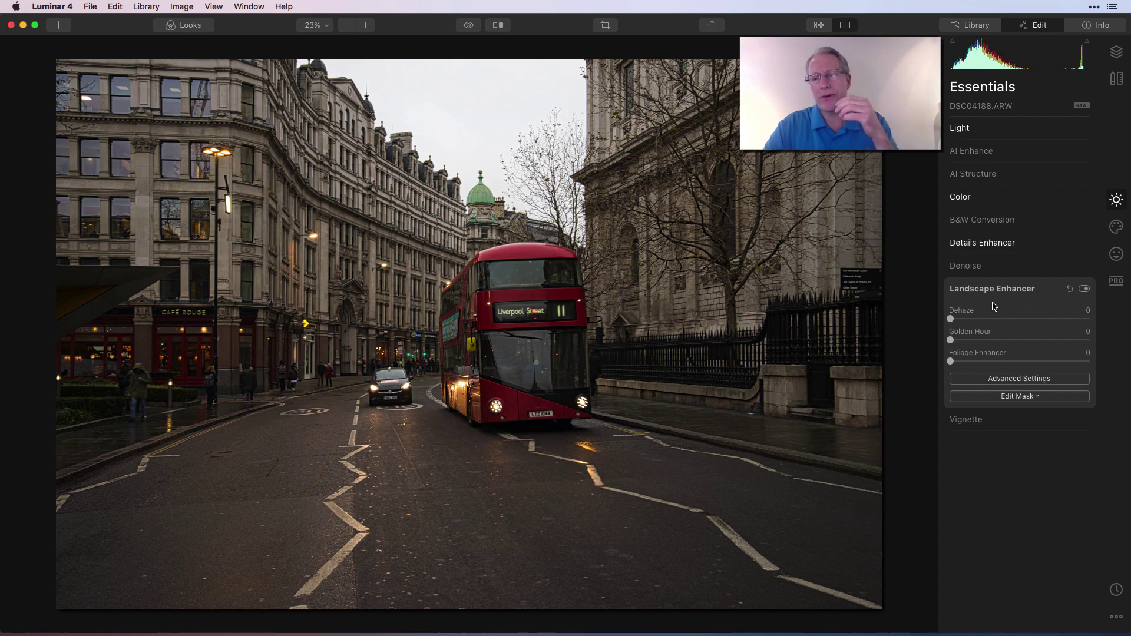
left_click(999, 294)
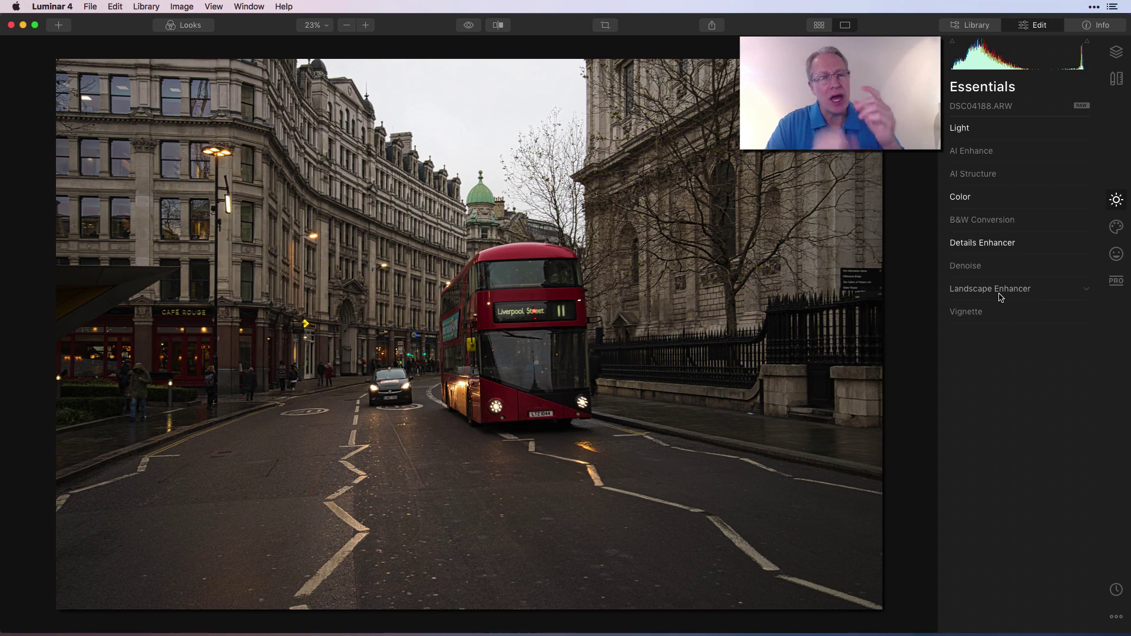
- Apply the Bodiam Castle look from the London Calling collection and view the photo with the Luminar Looks strip hidden
left_click(183, 25)
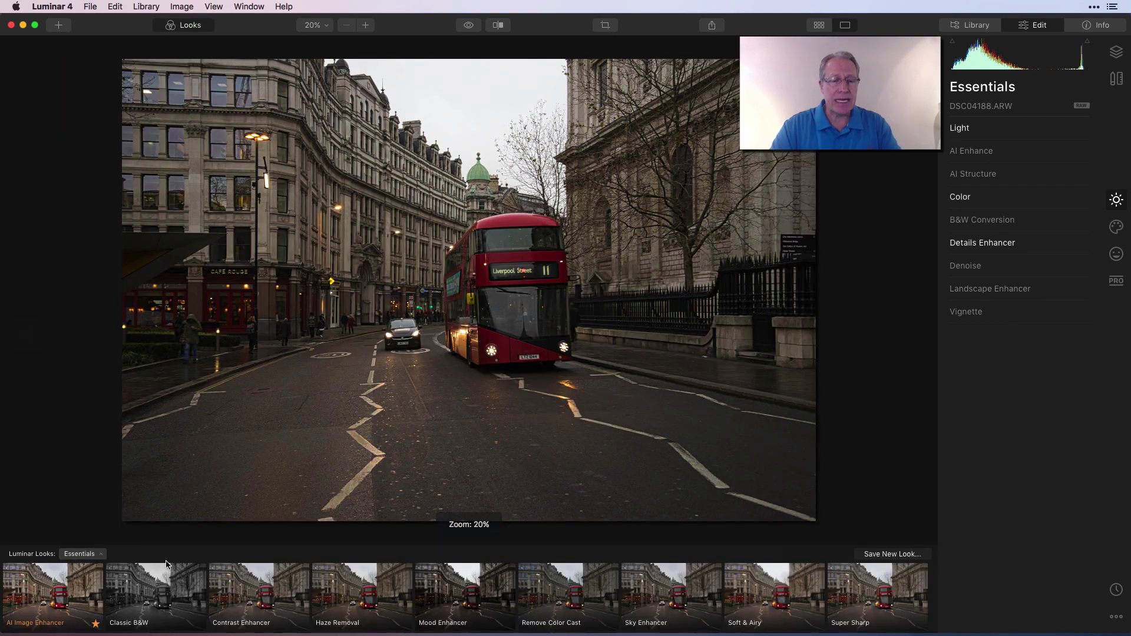
left_click(84, 554)
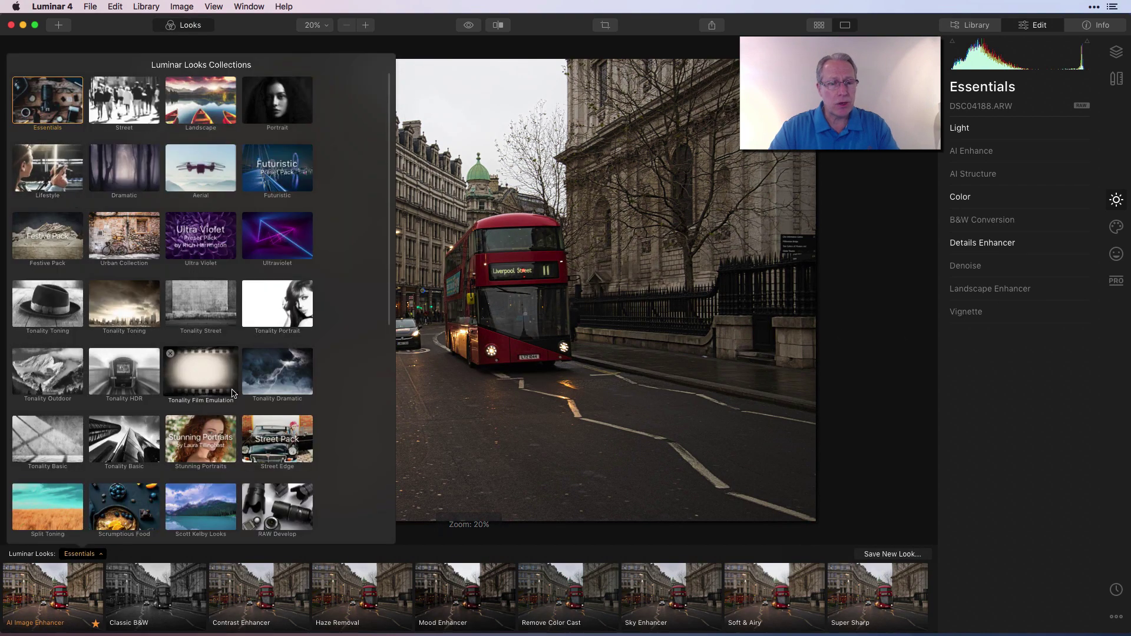
scroll(233, 394, "down", 10)
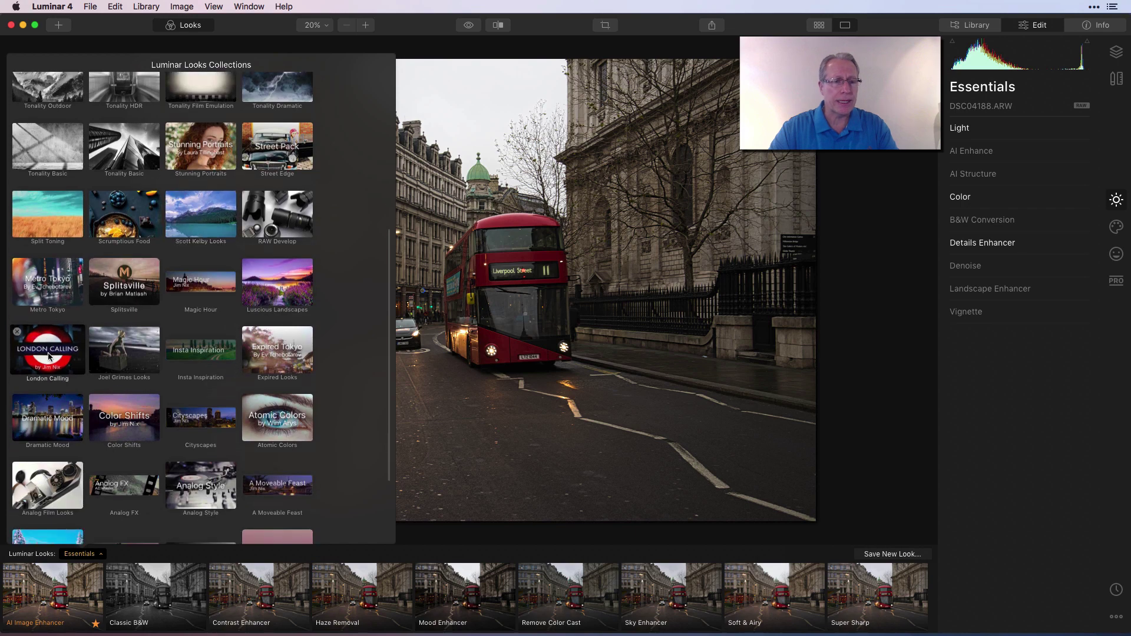
left_click(49, 357)
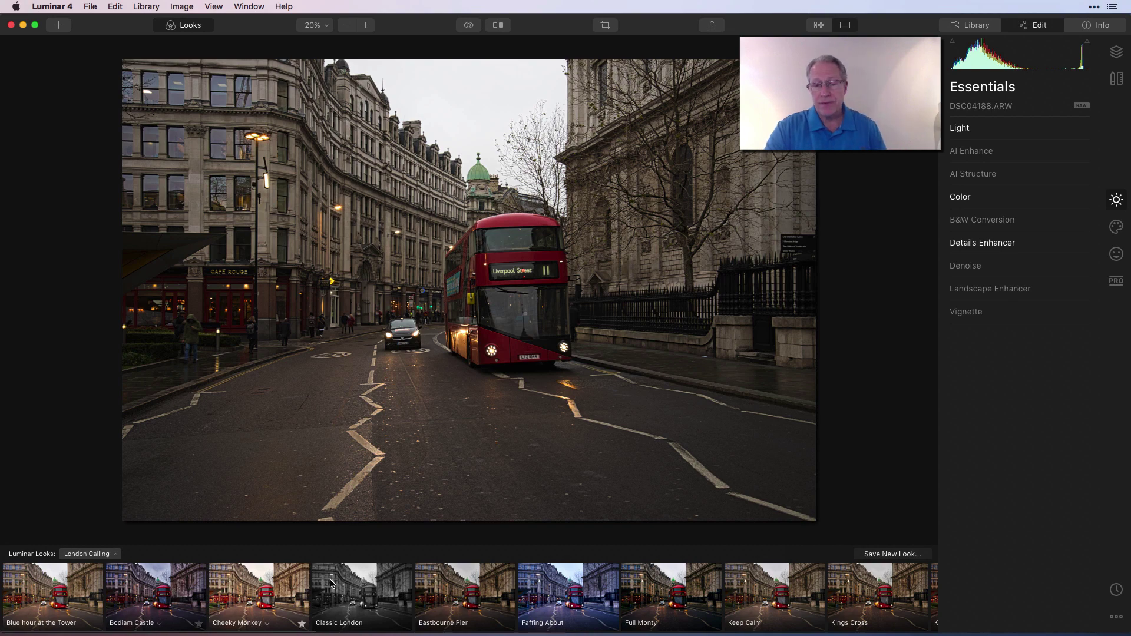
left_click(174, 597)
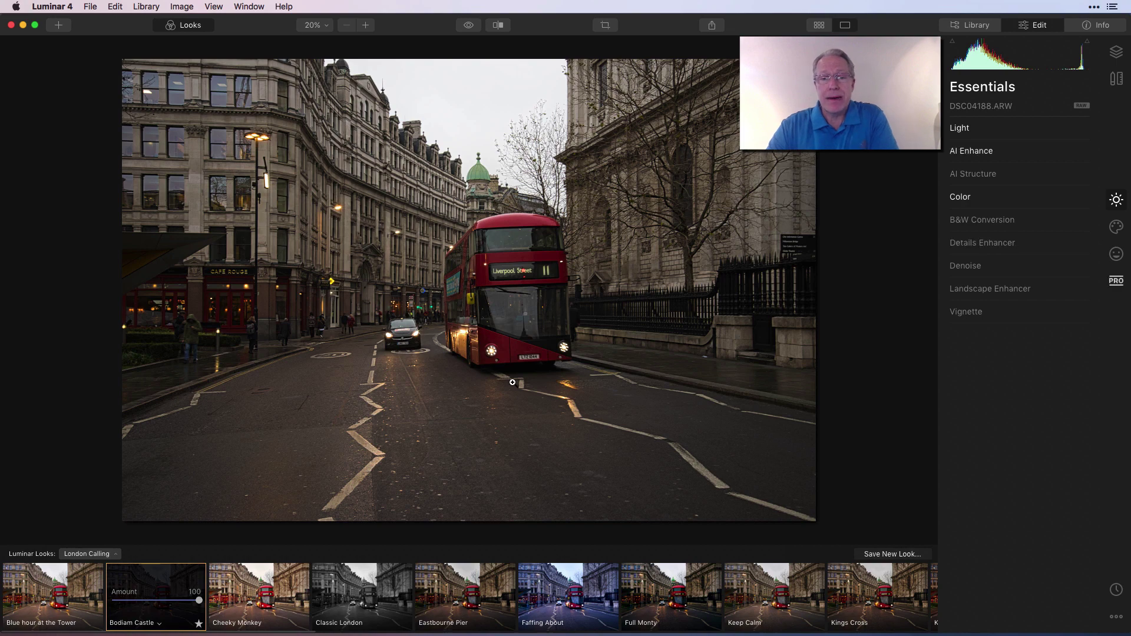
left_click(183, 24)
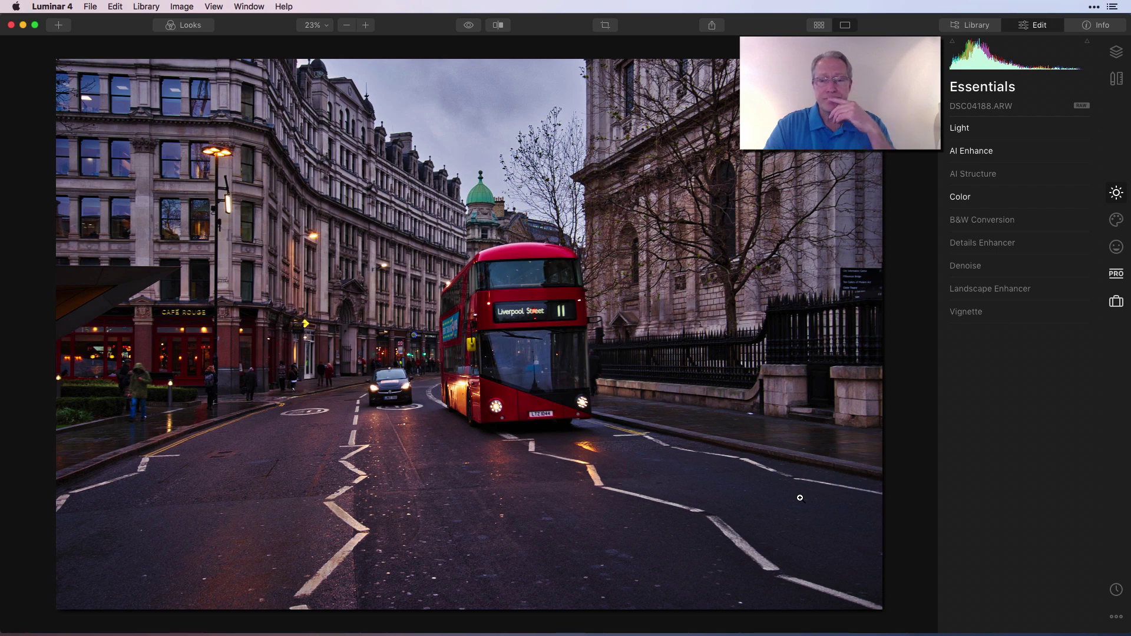
- Lower the Tint slightly in the Light filter to reduce the photo's magenta cast
left_click(991, 130)
left_click_drag(1035, 199, 1024, 199)
left_click(1021, 131)
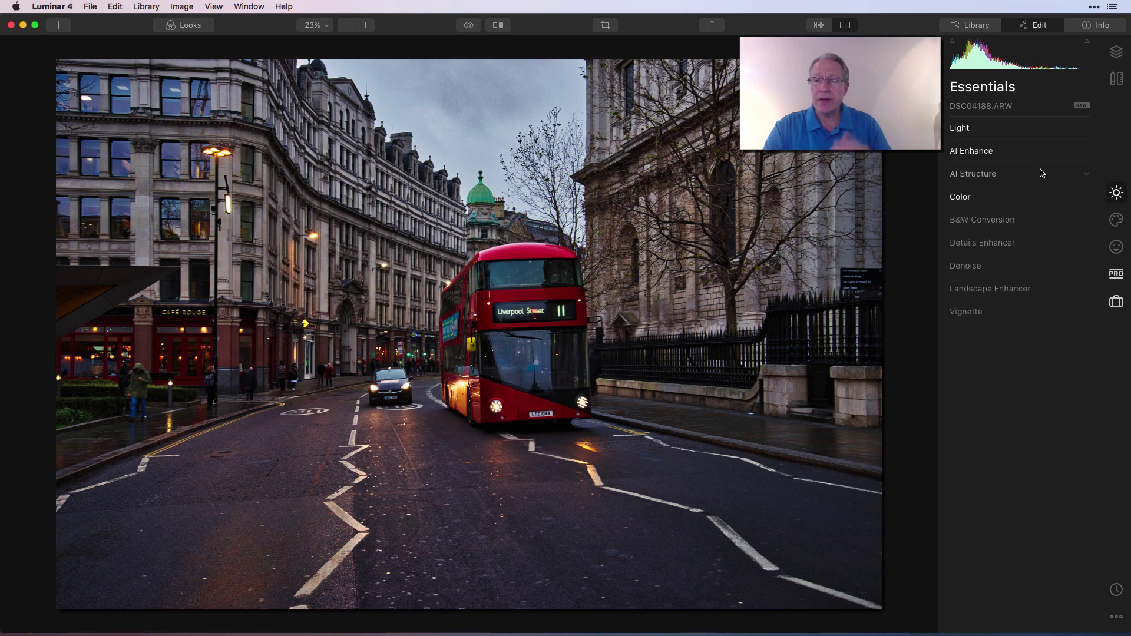
- Look over the Professional filters and the Deprecated filters, and view the Tone filter's settings
left_click(1116, 273)
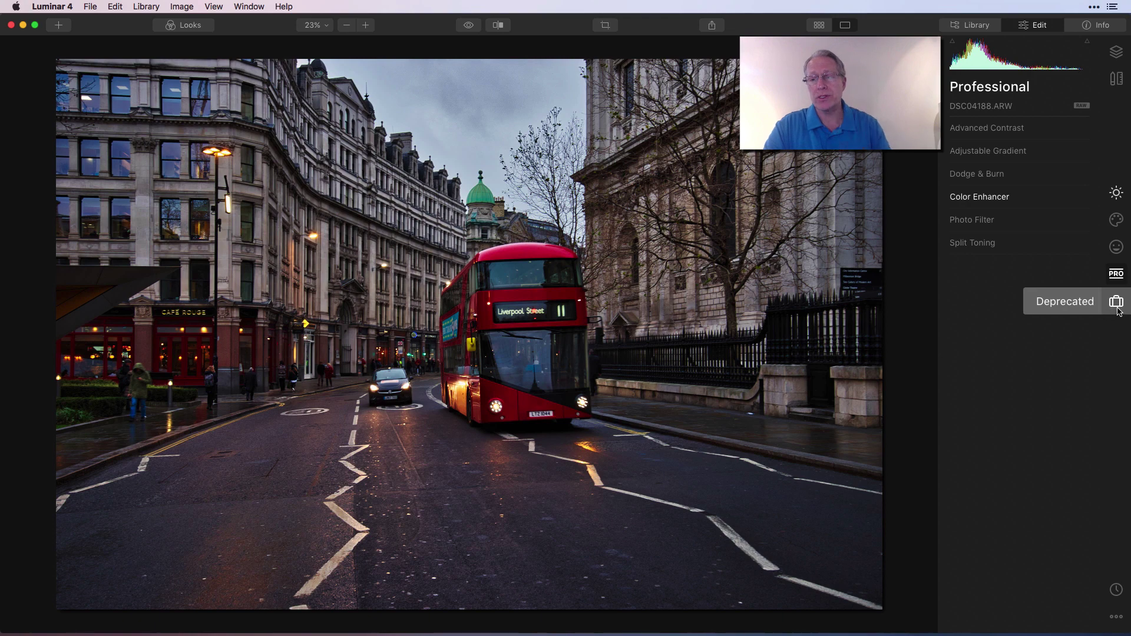
left_click(1114, 303)
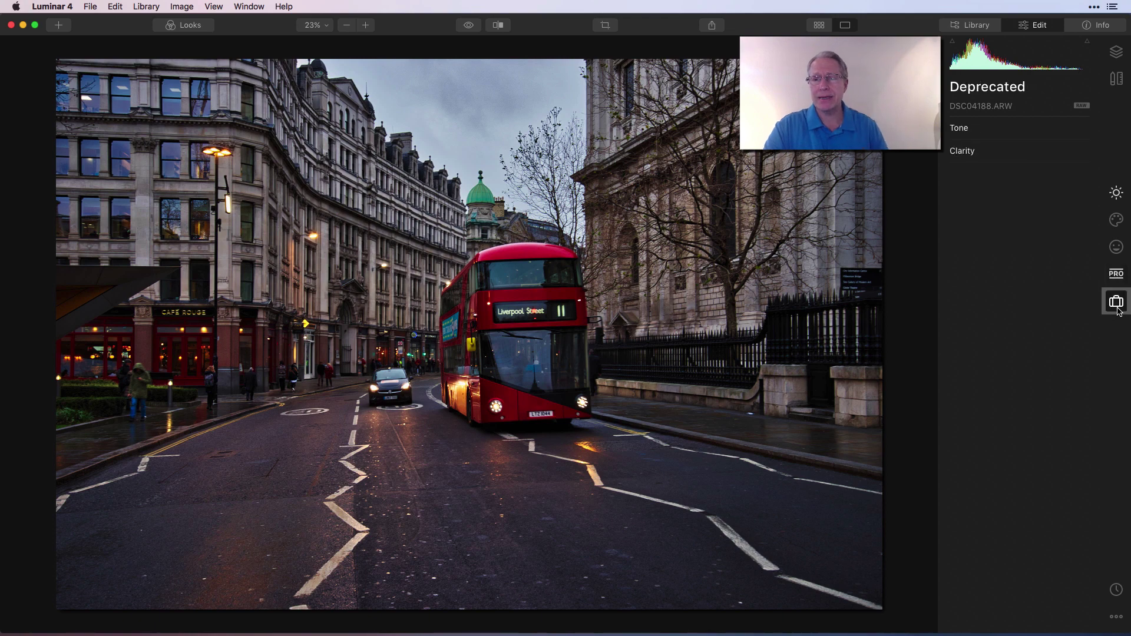
left_click(970, 129)
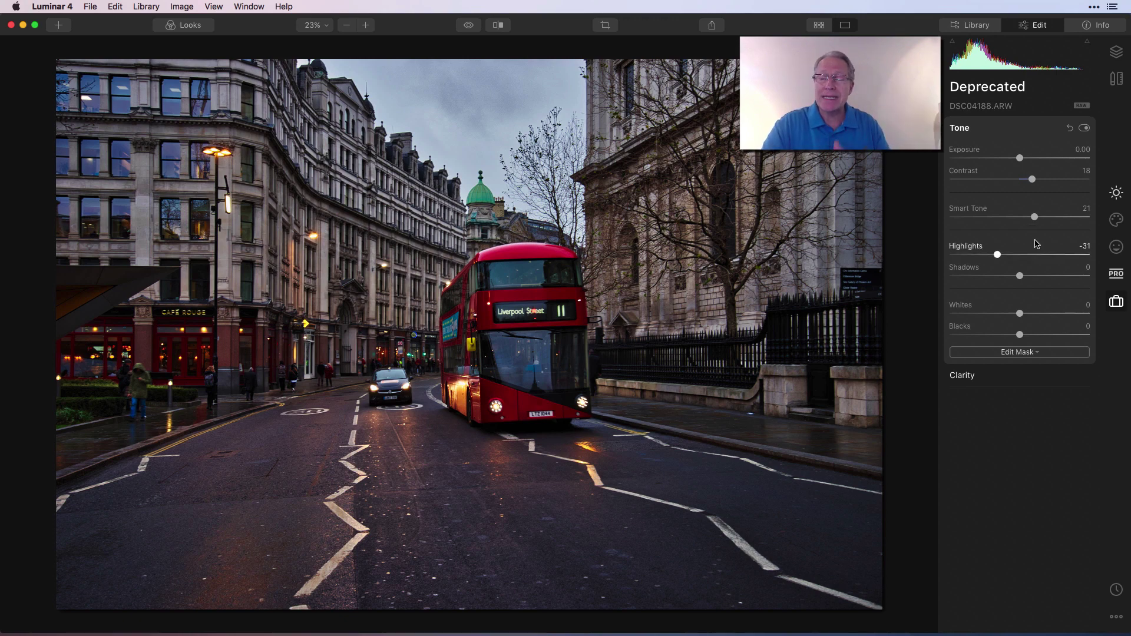
left_click(1022, 131)
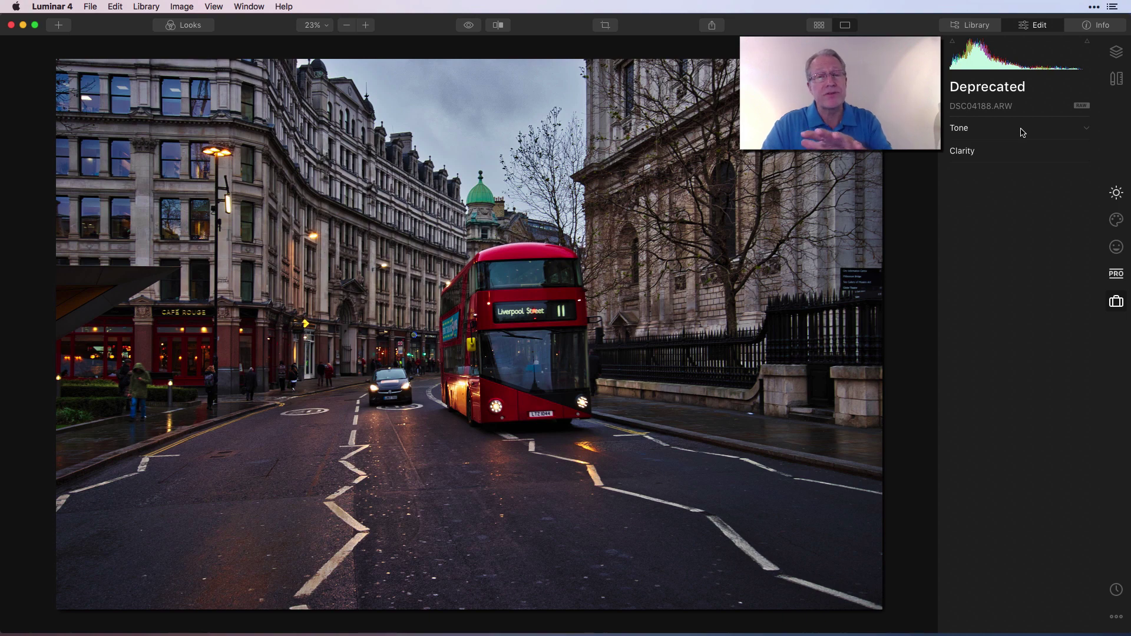
- Try lowering Exposure to -0.94 in the deprecated Tone filter, and reset it to its default
left_click(1022, 131)
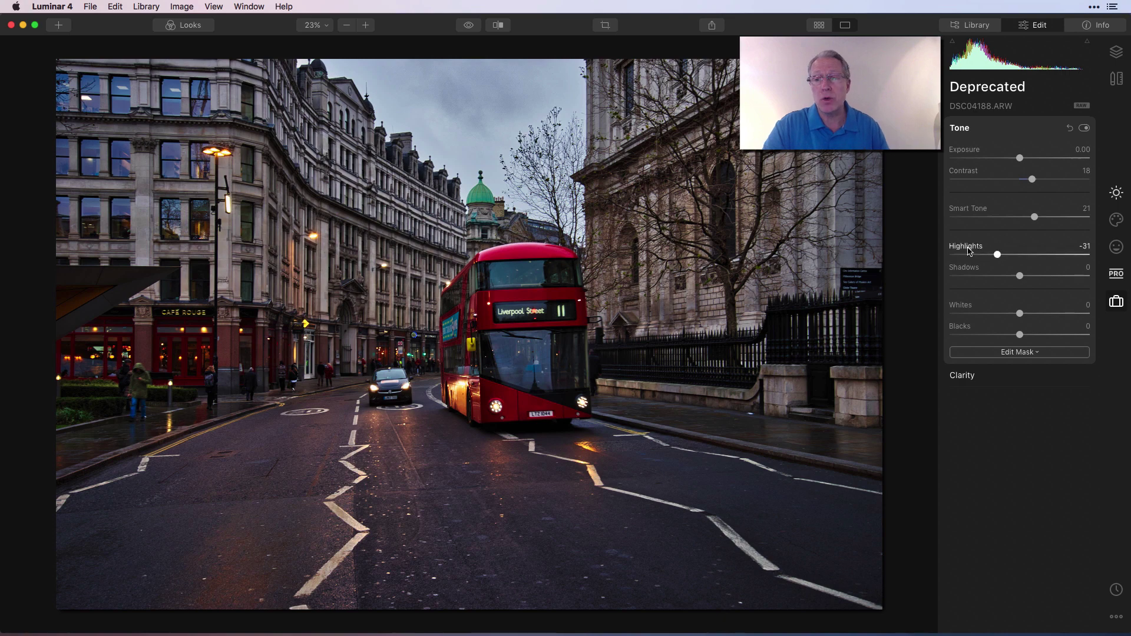
mouse_move(1017, 160)
left_mouse_down()
mouse_move(1046, 161)
mouse_move(1005, 158)
left_mouse_up()
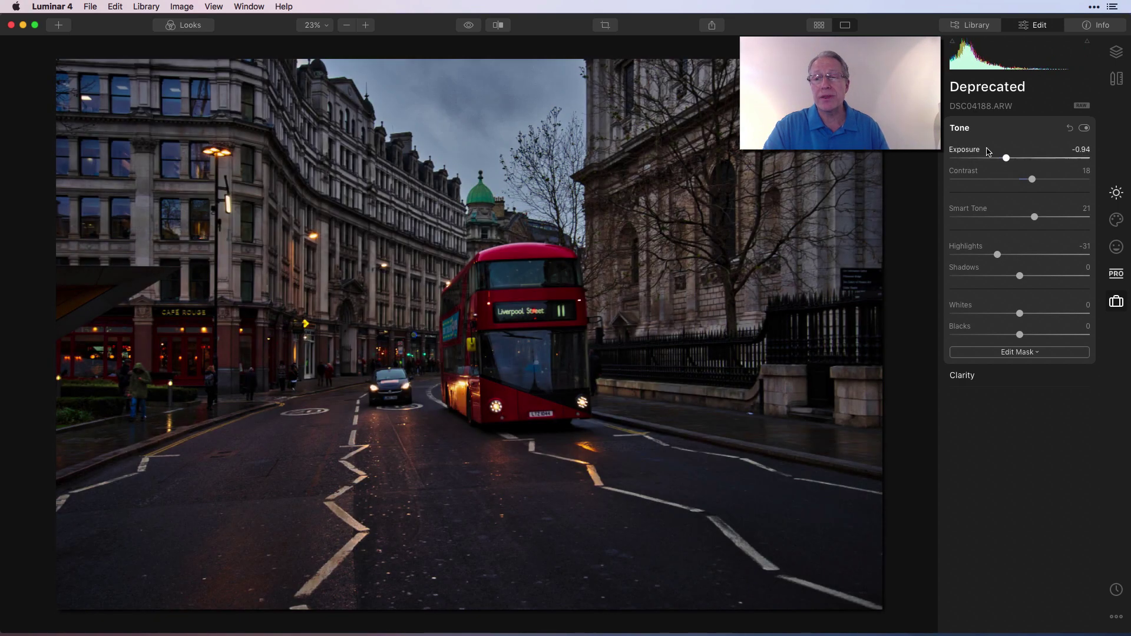
double_click(970, 151)
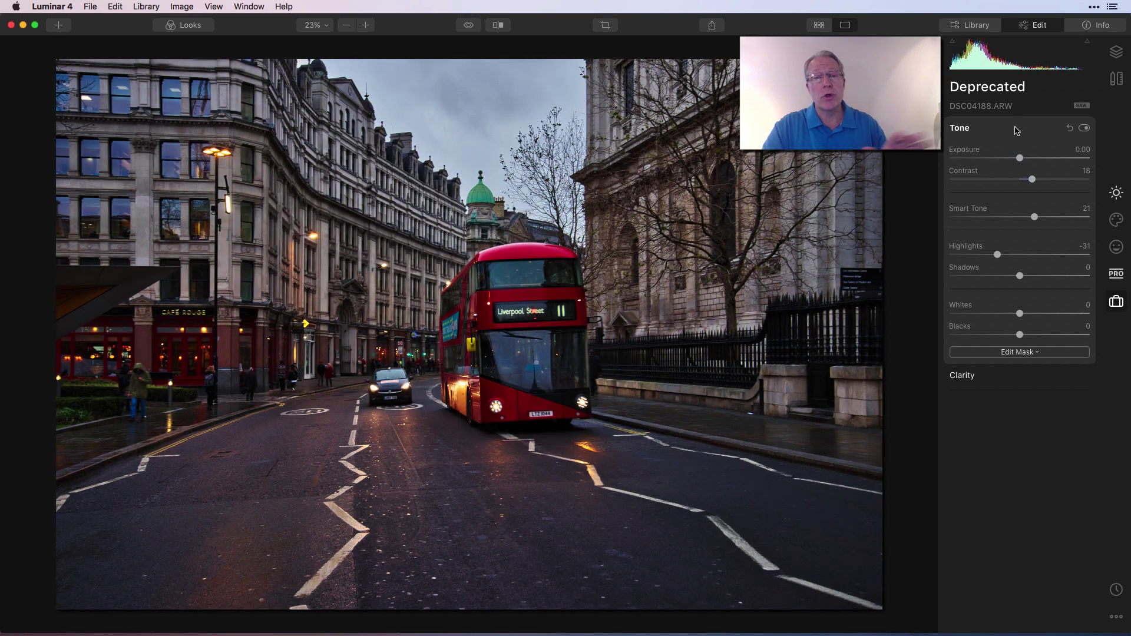
- Collapse the Tone filter and check the deprecated Clarity filter's settings, leaving both filters collapsed
left_click(1015, 129)
left_click(1009, 156)
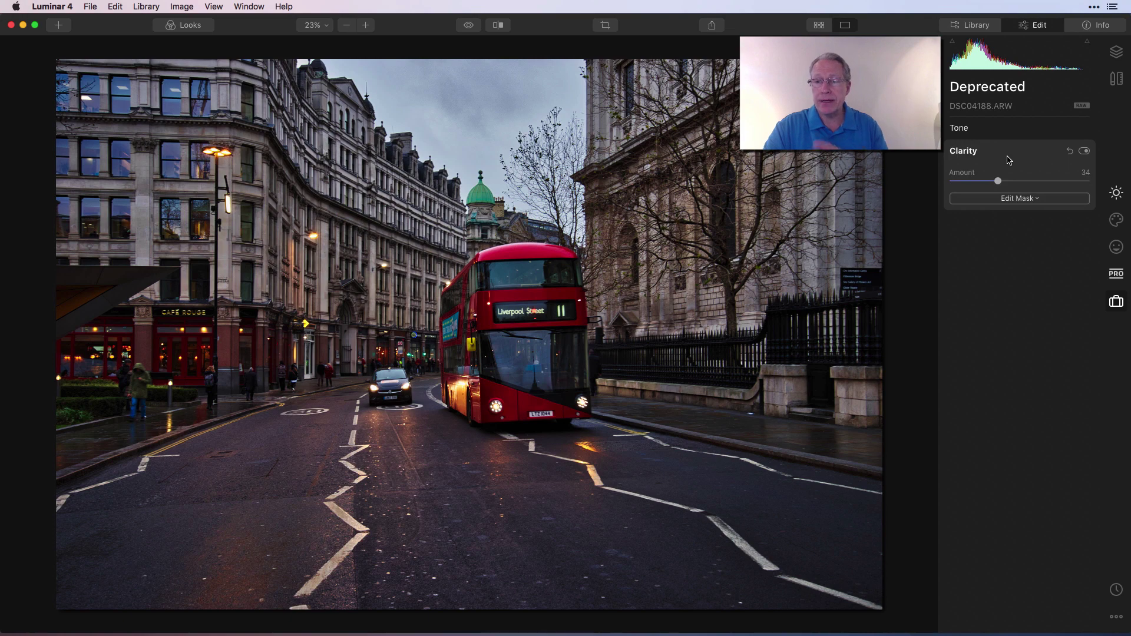
left_click(1008, 157)
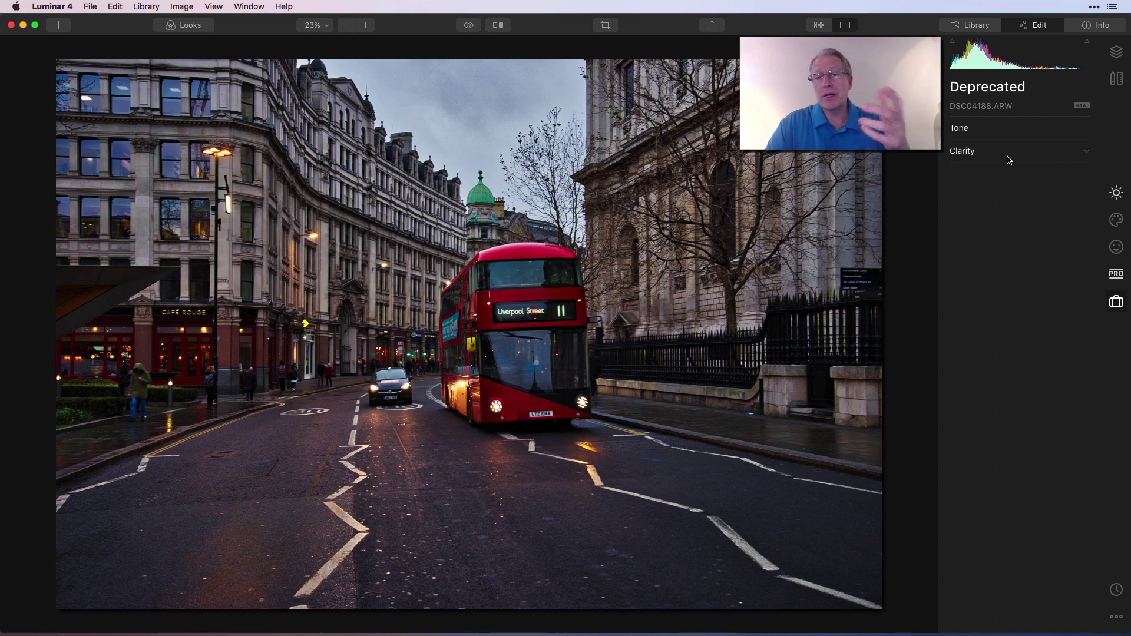
- Show the Luminar Looks strip, switch it to the User Luminar Looks collection and browse through the saved looks
left_click(188, 25)
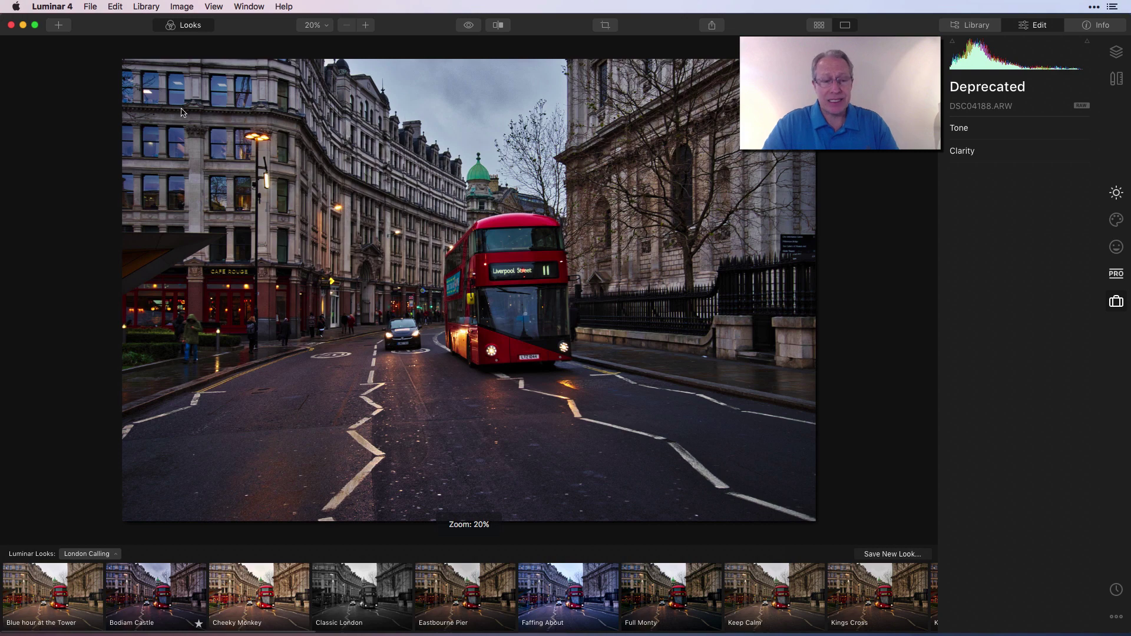
left_click(109, 555)
scroll(173, 399, "down", 5)
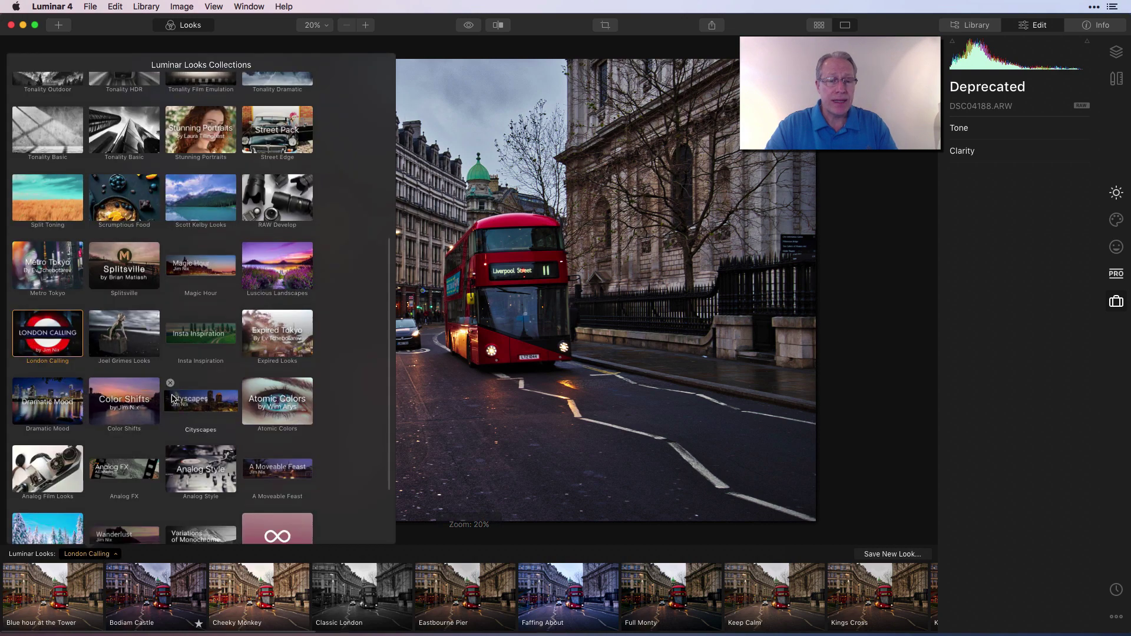
left_click(130, 515)
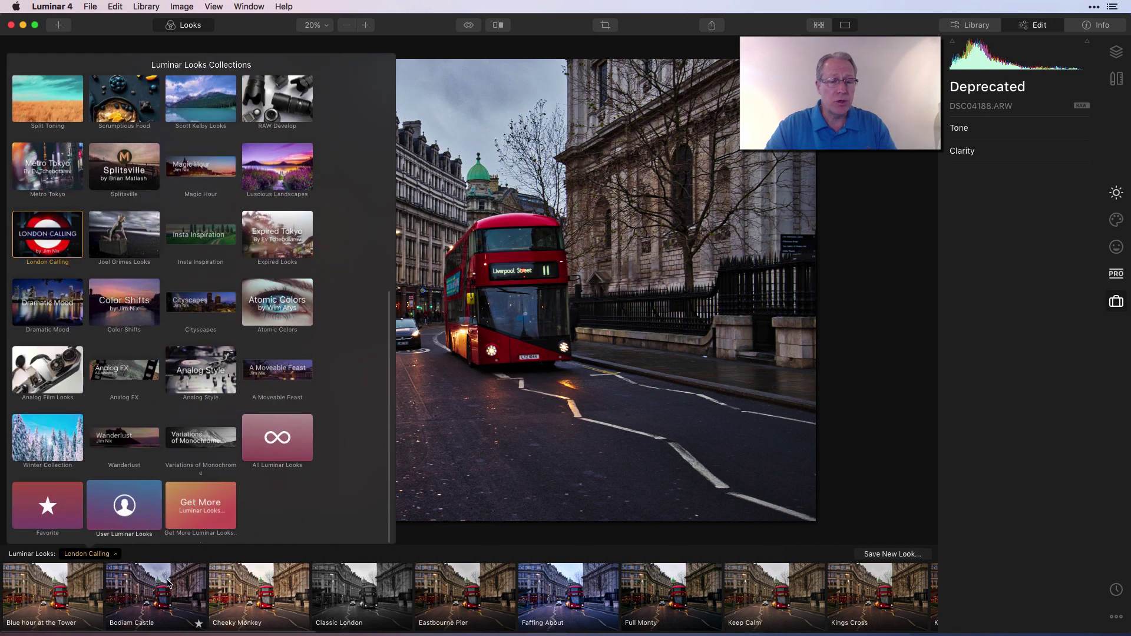
scroll(301, 604, "right", 10)
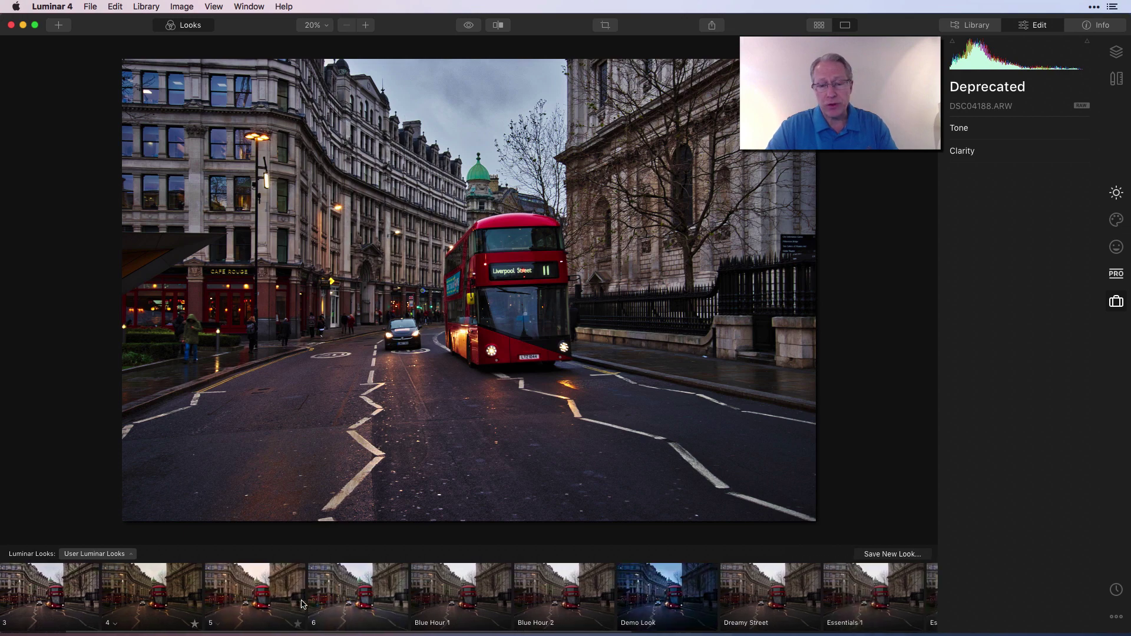
scroll(301, 603, "right", 8)
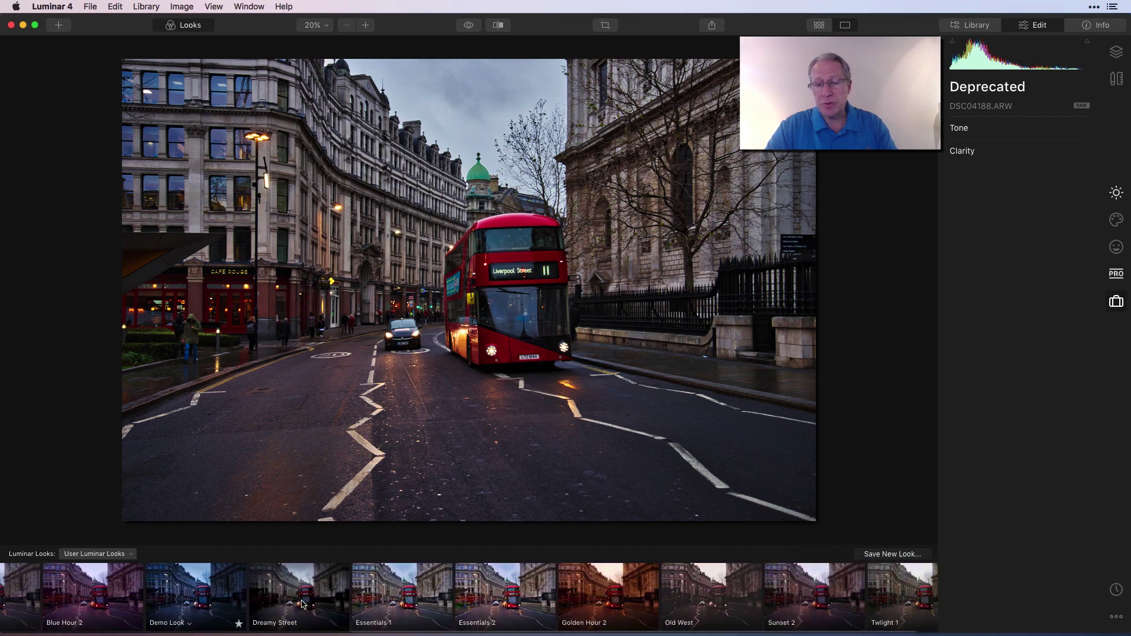